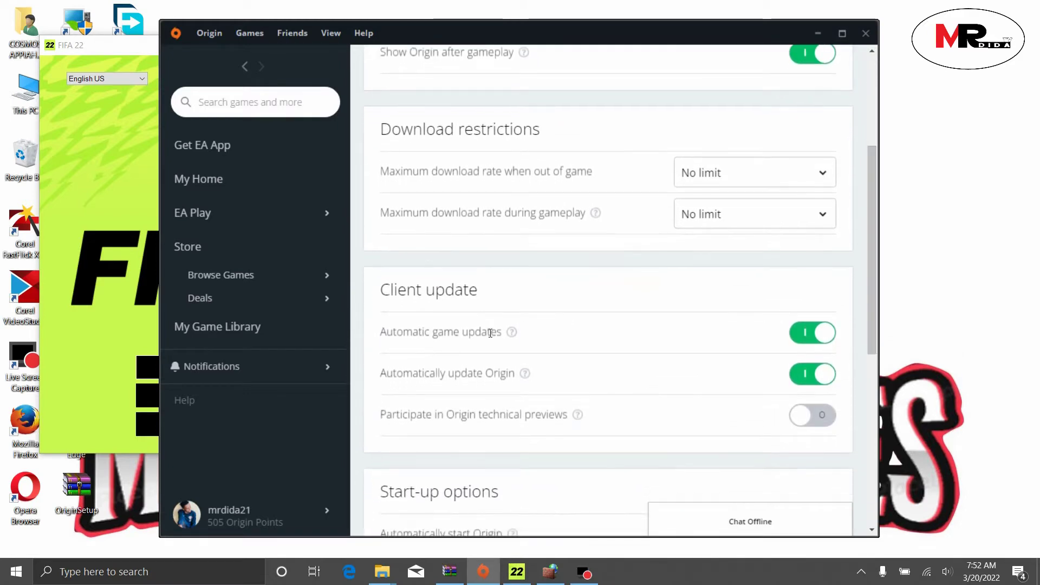
Step: Turn off automatic game updates, automatic Origin updates and the Origin Helper service in the Origin application settings
click(815, 331)
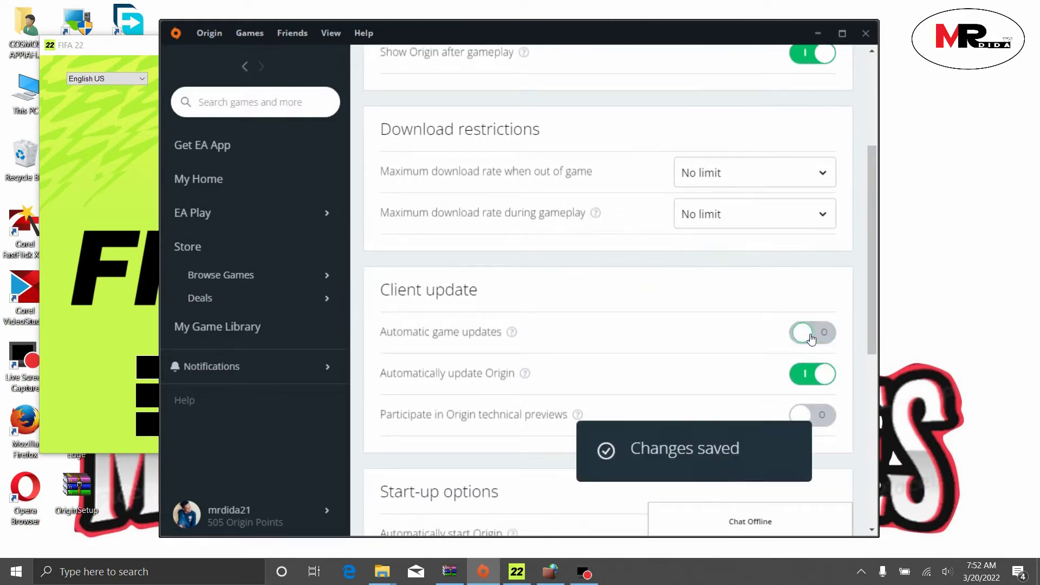
click(821, 376)
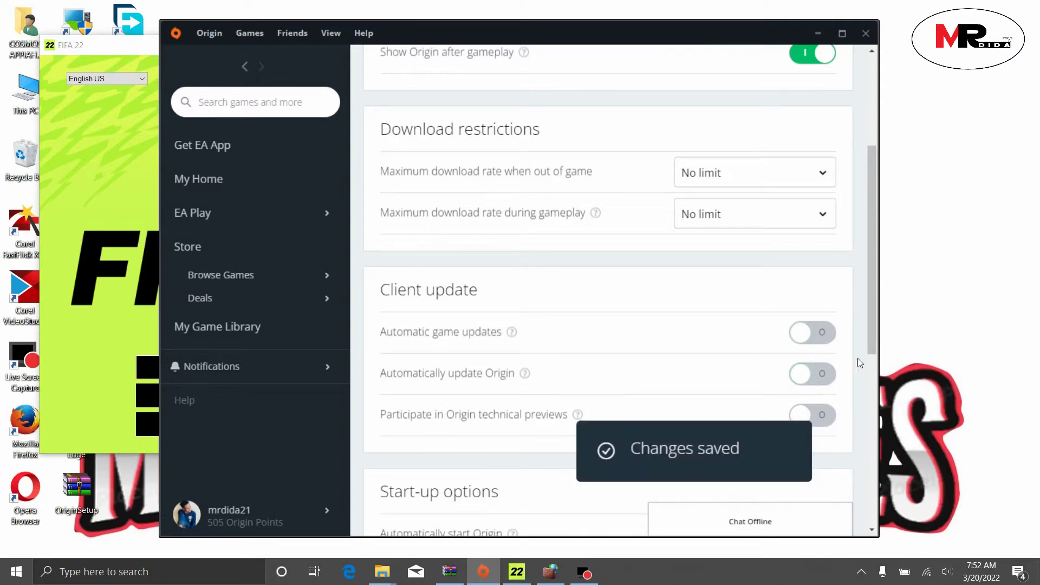
drag(876, 338, 882, 399)
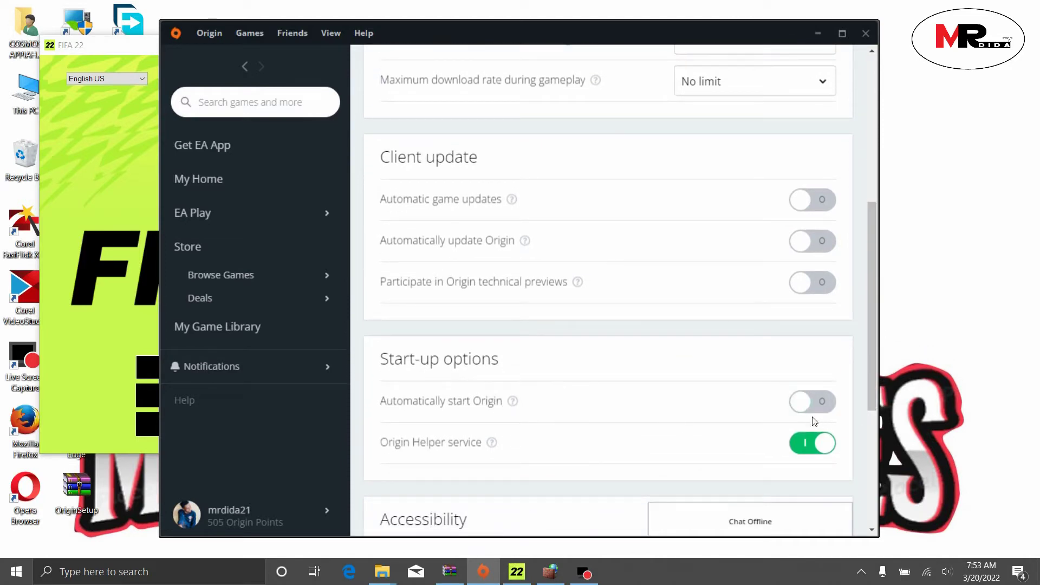
click(814, 447)
drag(872, 388, 872, 535)
scroll(850, 334, up, 7)
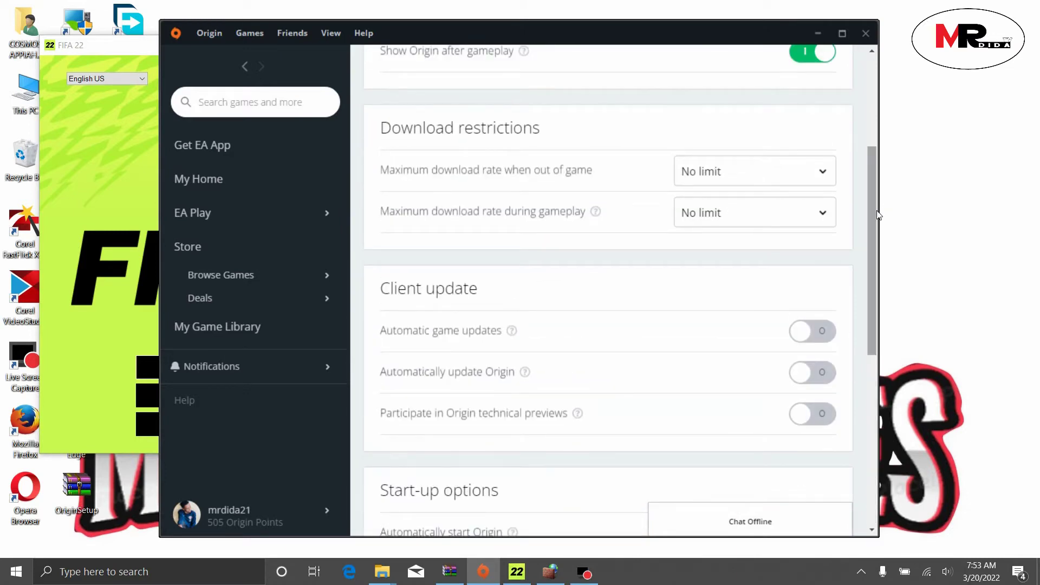
drag(872, 209, 861, 109)
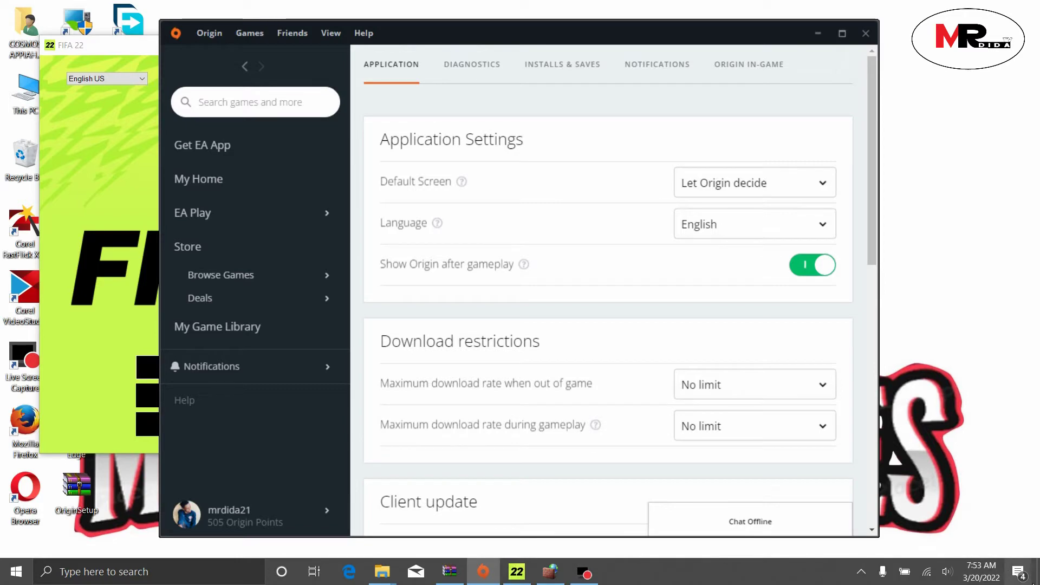
Step: Open the advanced firewall settings from Windows Security and display the Outbound Rules in Windows Defender Firewall with Advanced Security
click(867, 579)
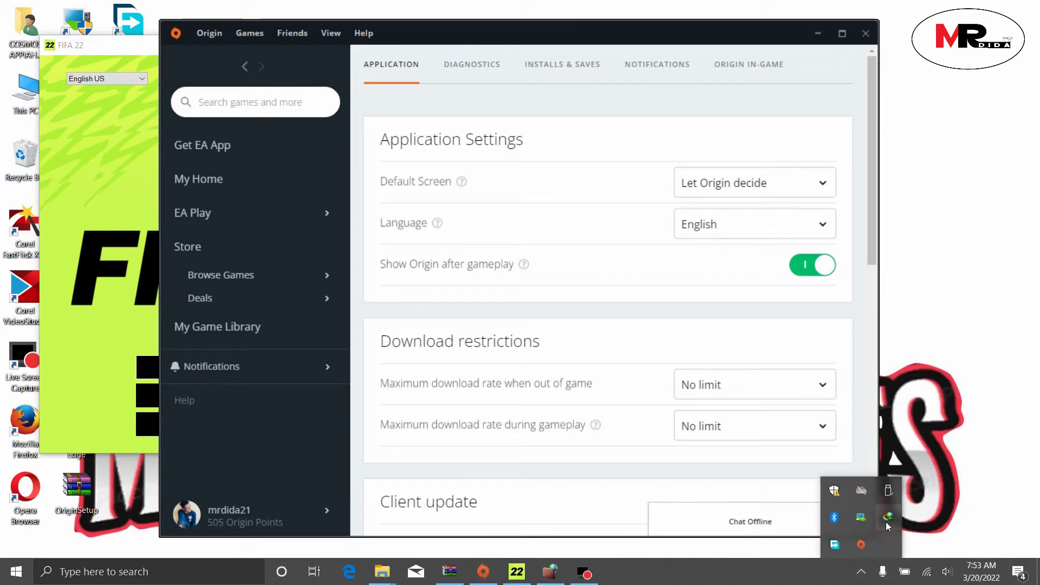
click(834, 494)
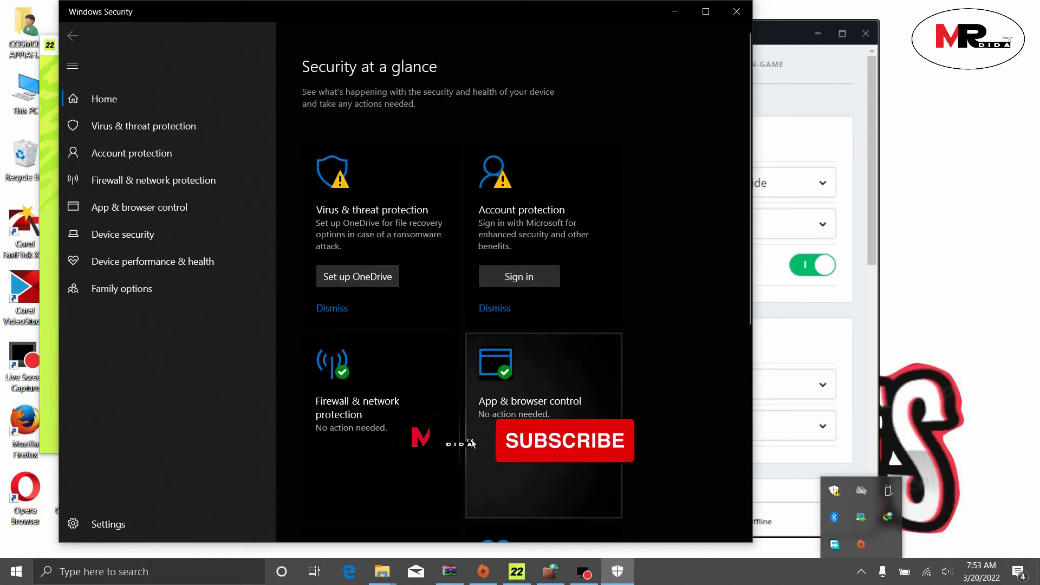
click(341, 412)
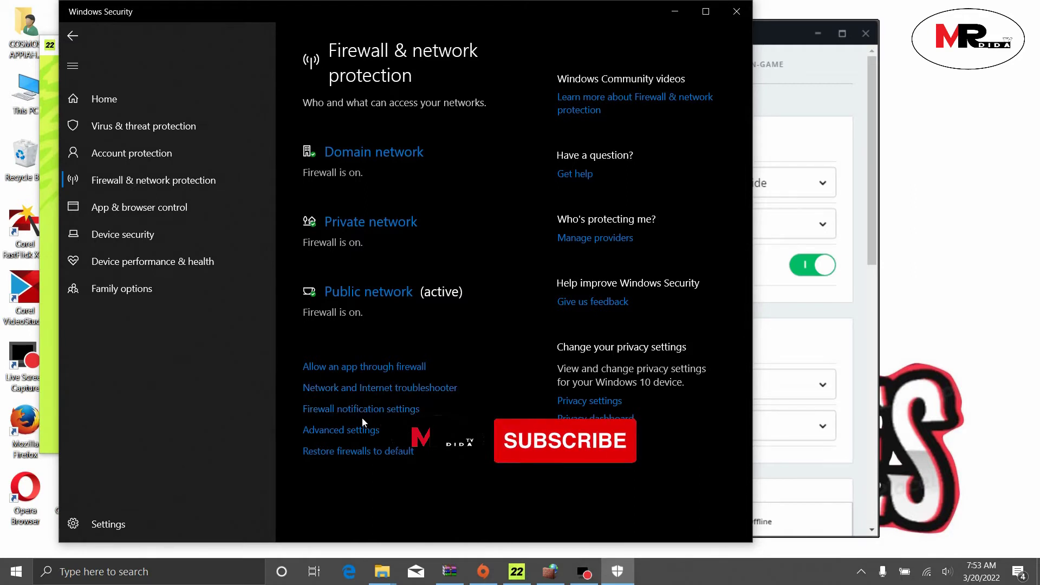
click(342, 430)
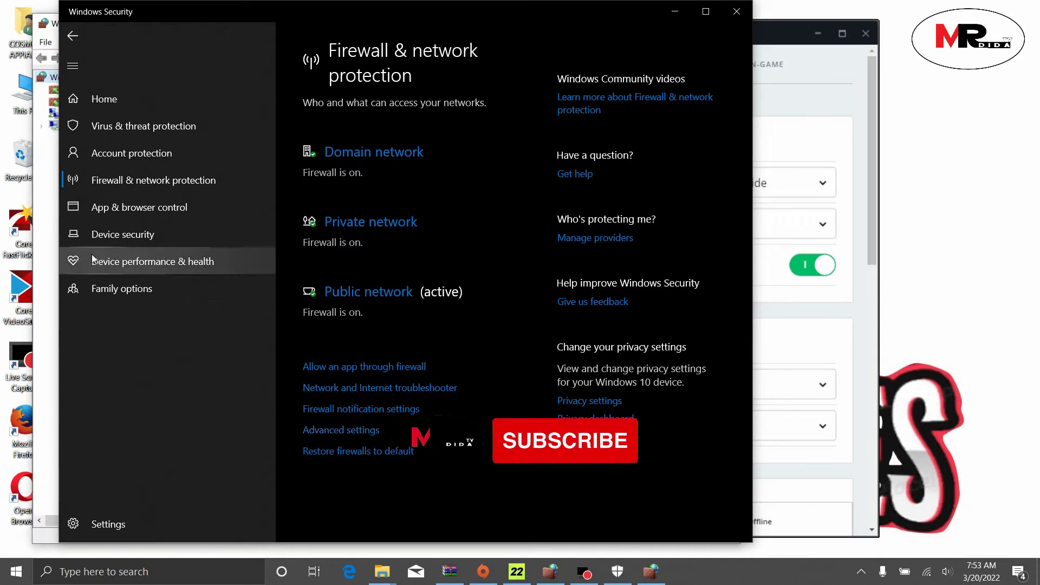
click(43, 242)
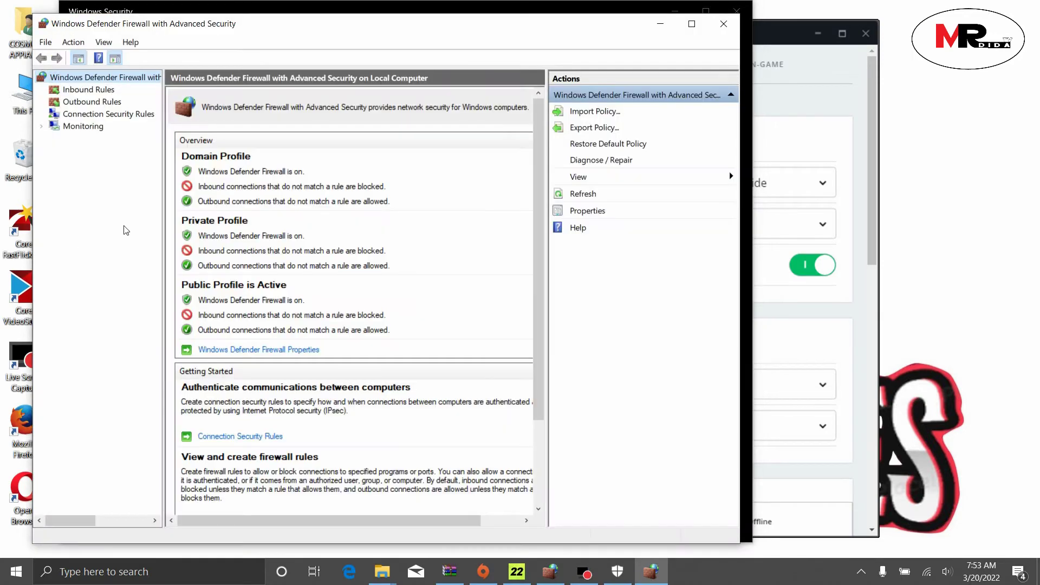
click(92, 102)
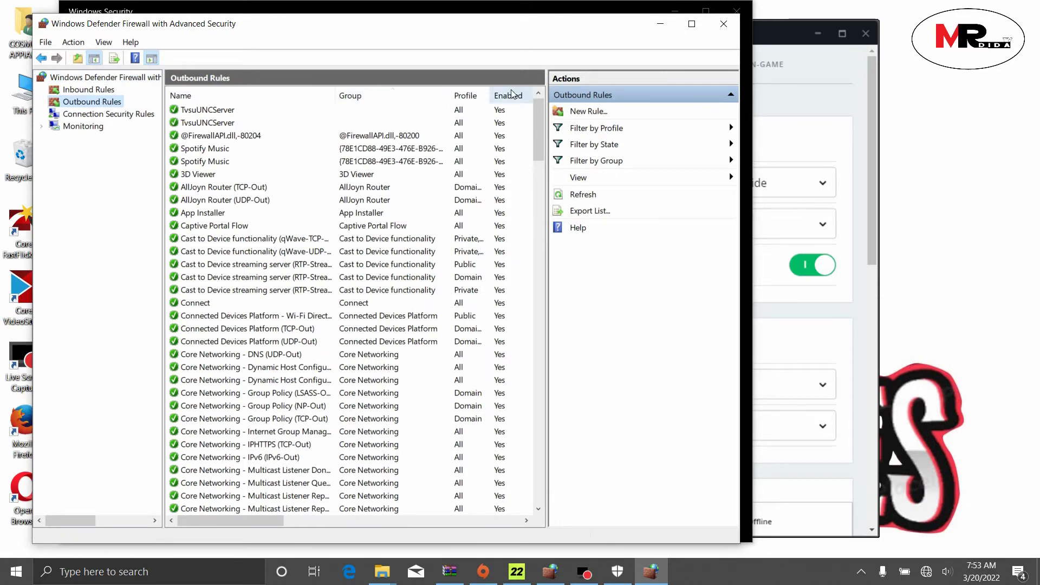
Step: Start a new outbound rule of type Program and set its program path to EALink.exe in C:\Program Files (x86)\Origin
click(588, 113)
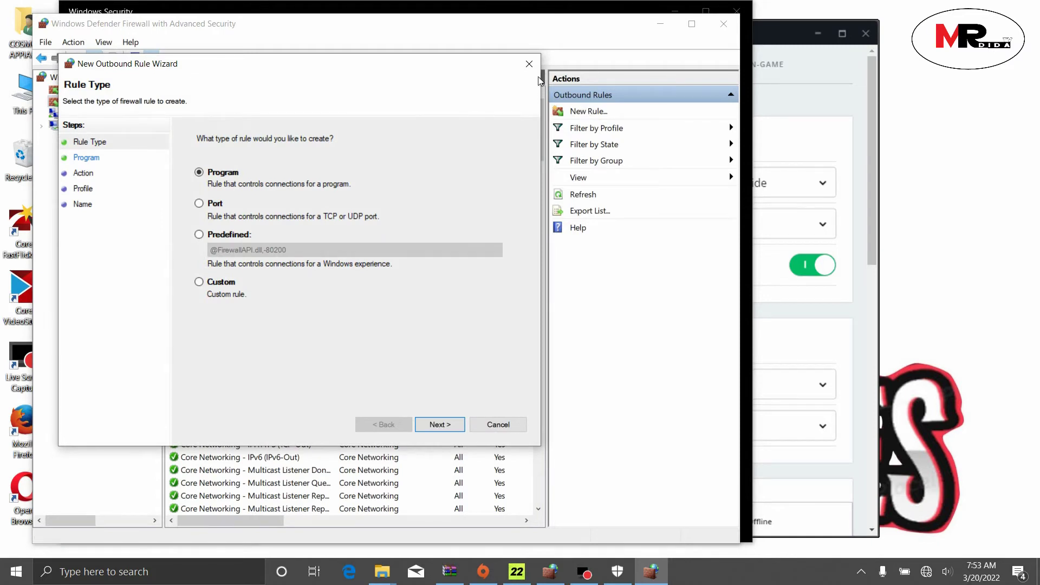
click(449, 423)
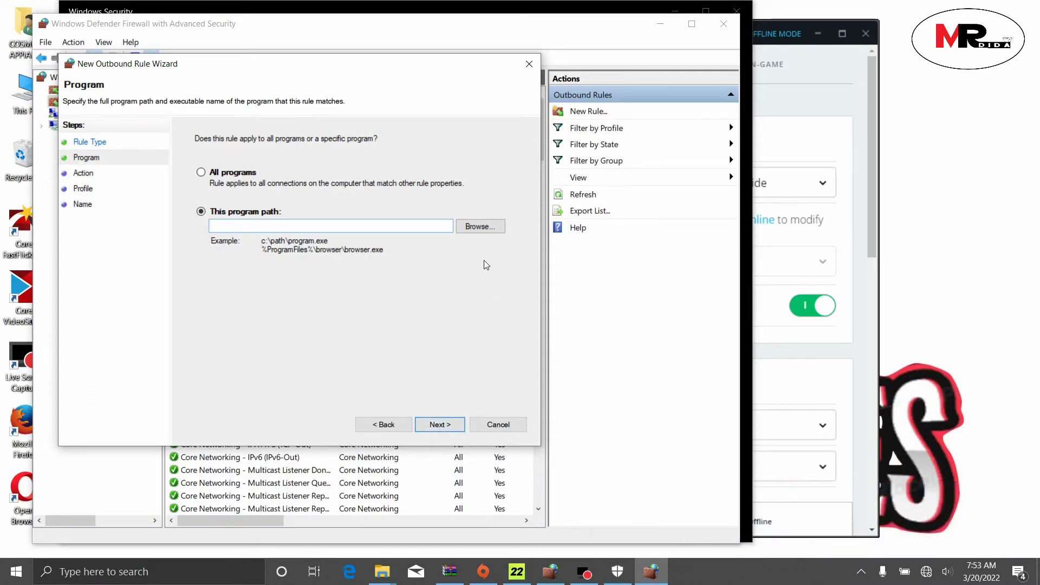
click(477, 227)
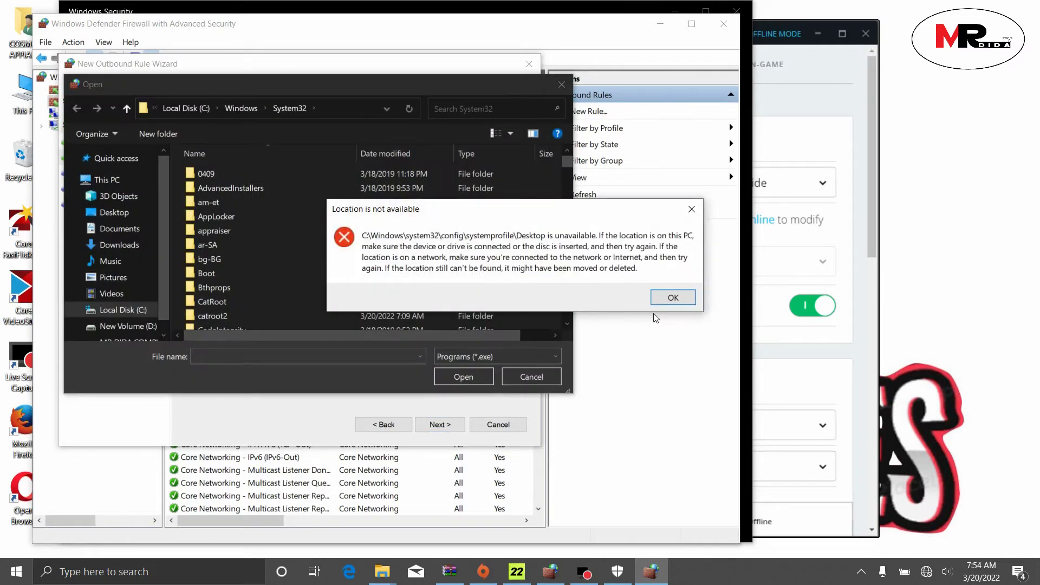
click(673, 299)
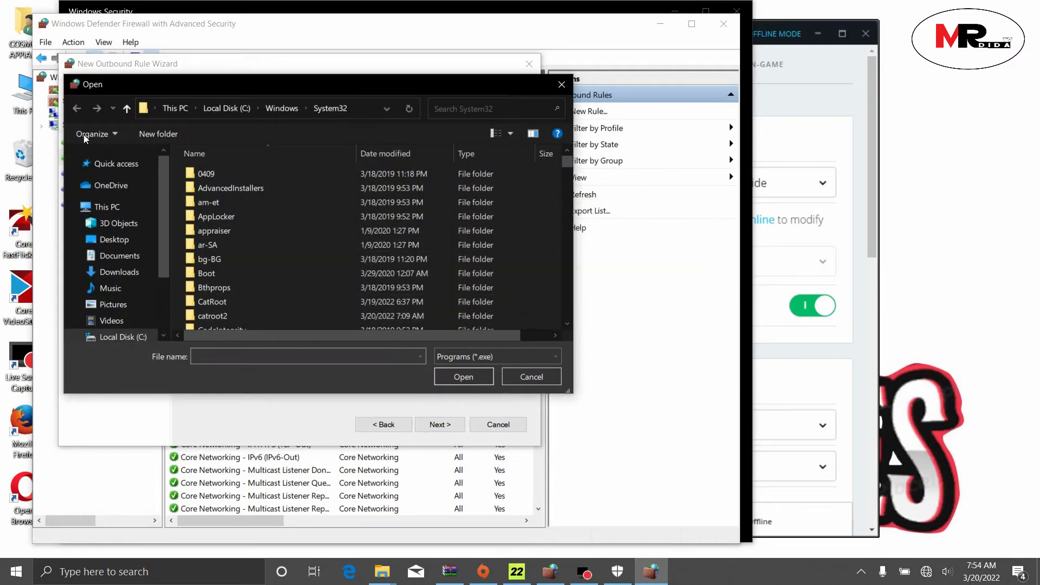
click(126, 109)
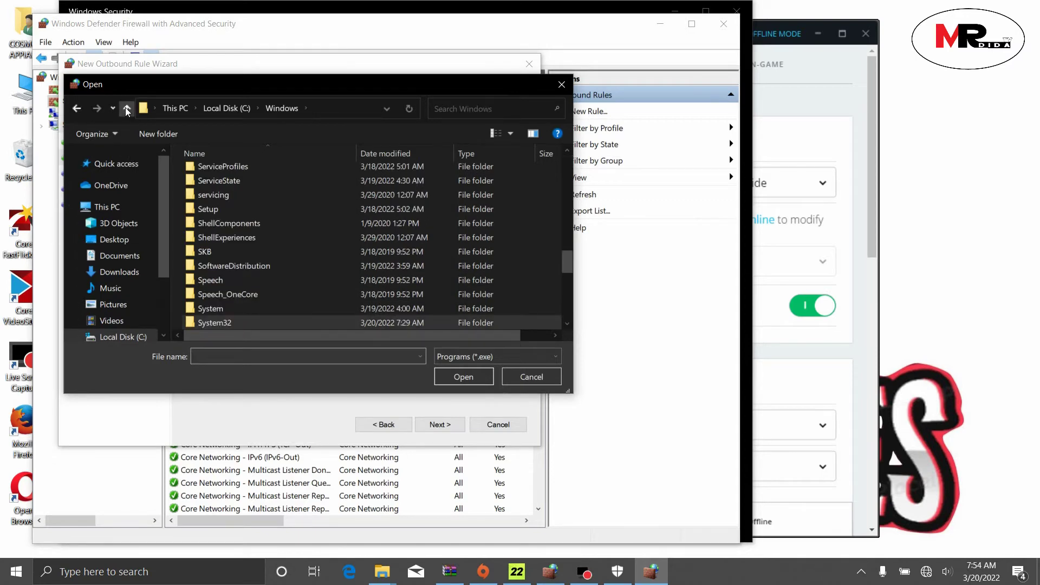
click(126, 110)
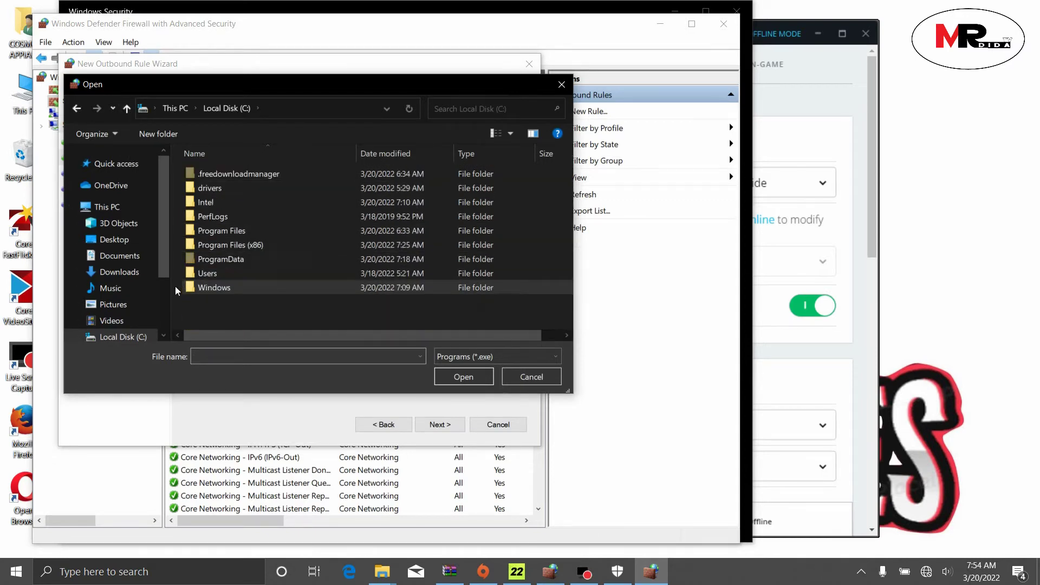
click(239, 248)
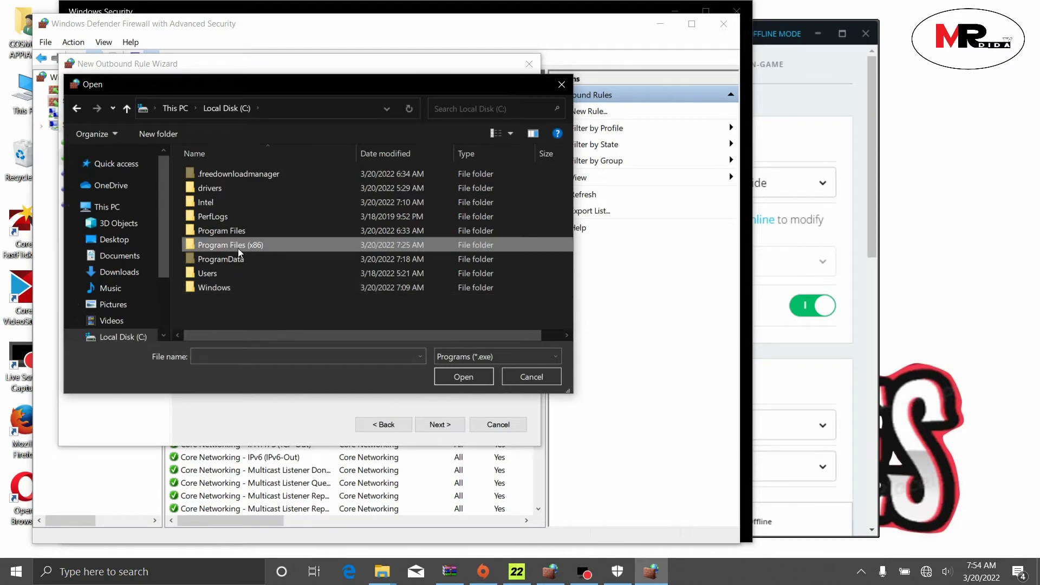
double_click(238, 249)
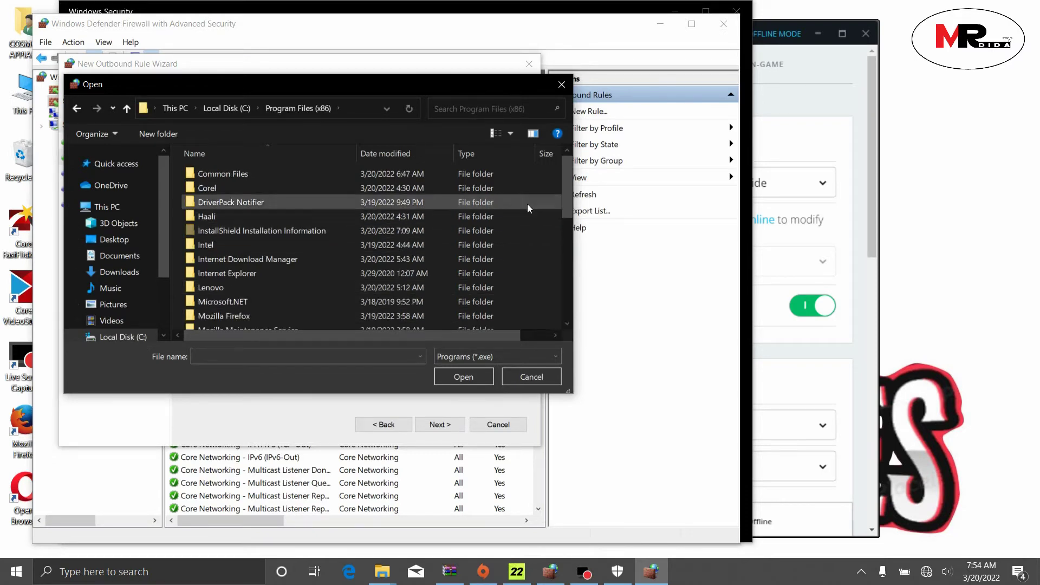
drag(571, 200, 569, 226)
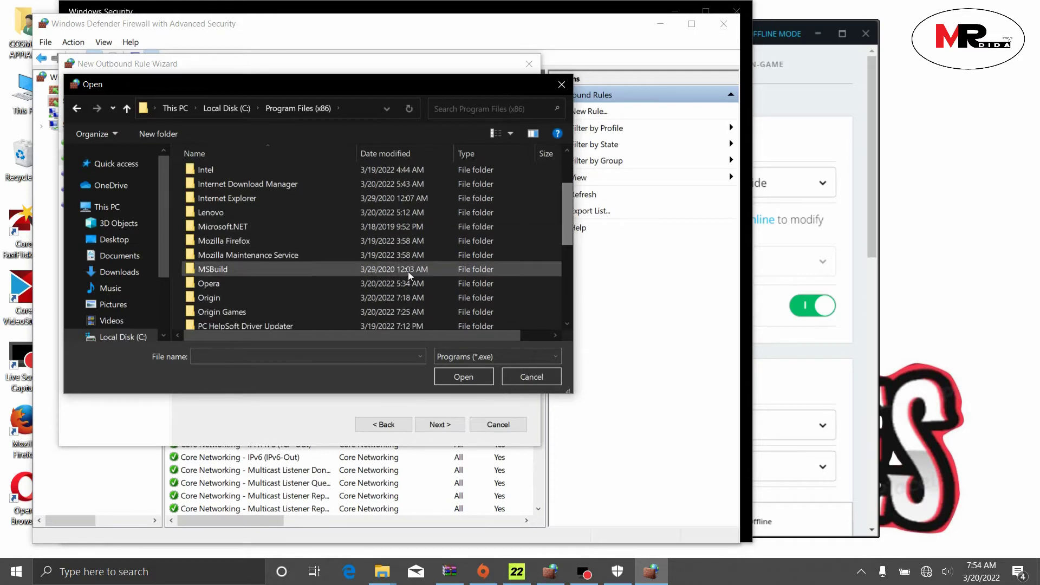
double_click(259, 300)
drag(566, 196, 567, 233)
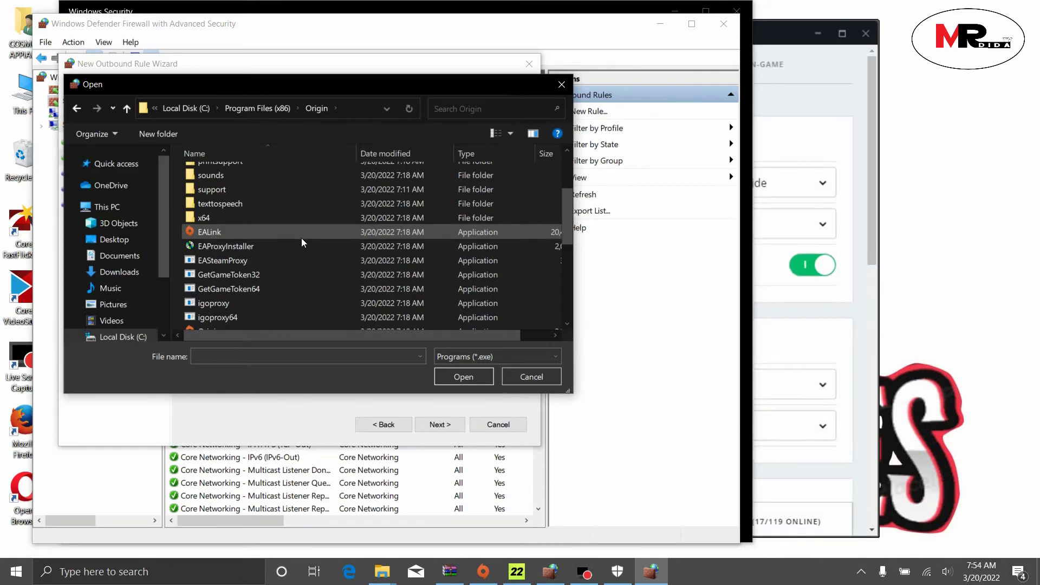
click(301, 238)
double_click(301, 239)
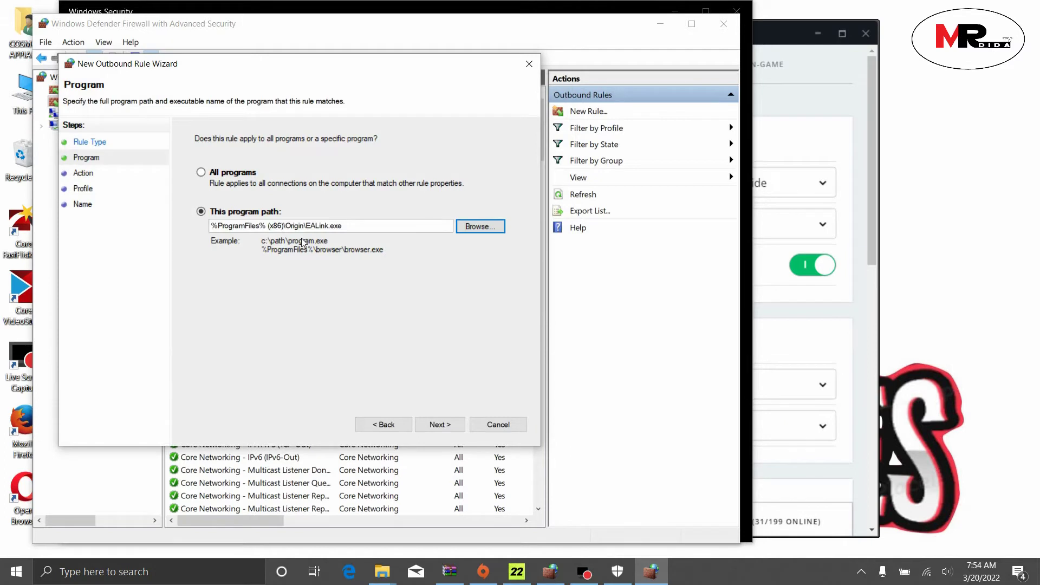
Step: Keep the default block action and all profiles, name the rule EA LINK, create it and return to the outbound rules list
click(448, 426)
click(448, 426)
click(448, 427)
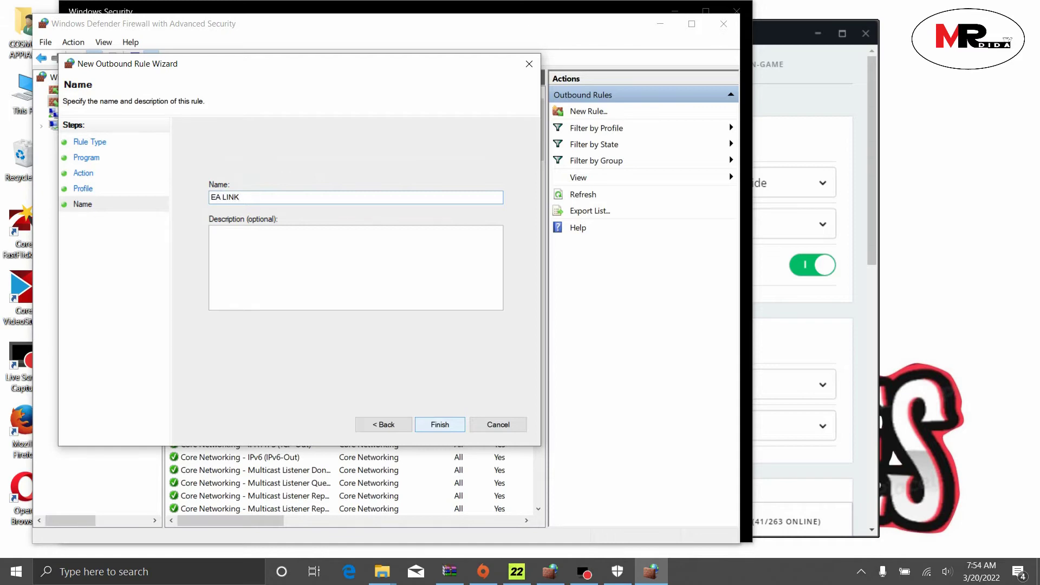
click(443, 425)
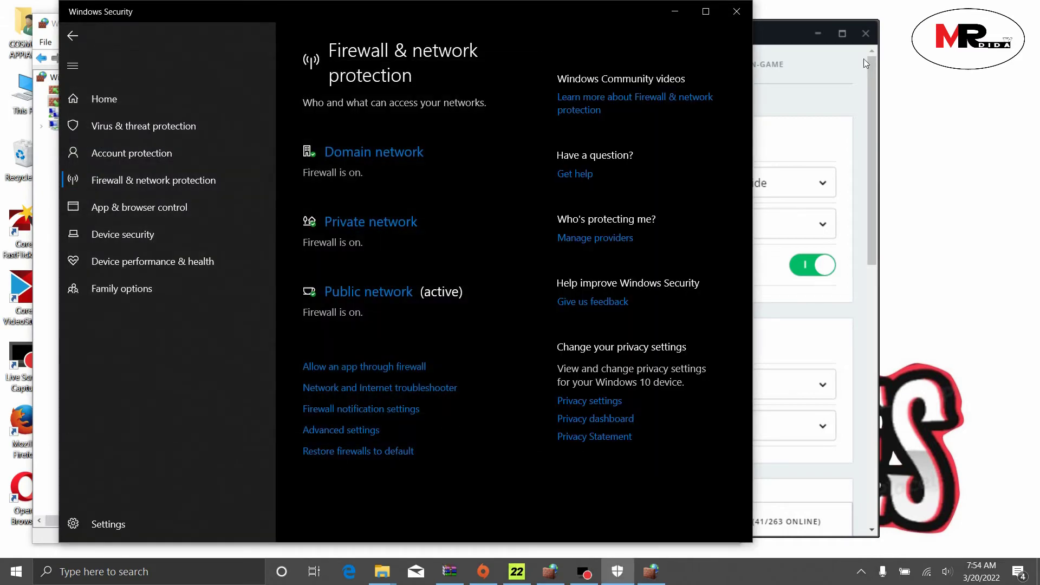
click(673, 11)
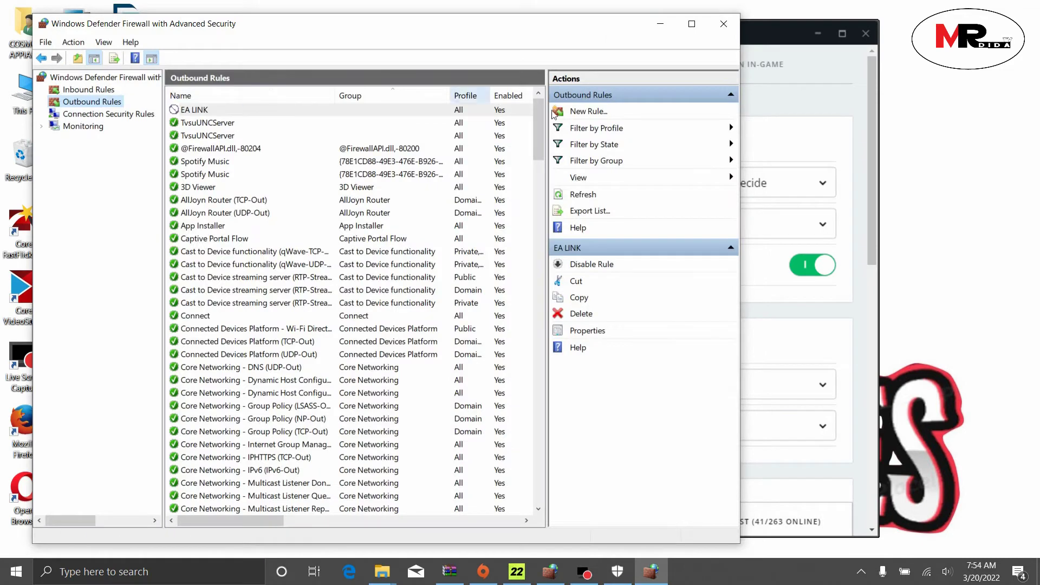
Step: Start another outbound Program rule and set its program path to Origin.exe in C:\Program Files (x86)\Origin
click(589, 111)
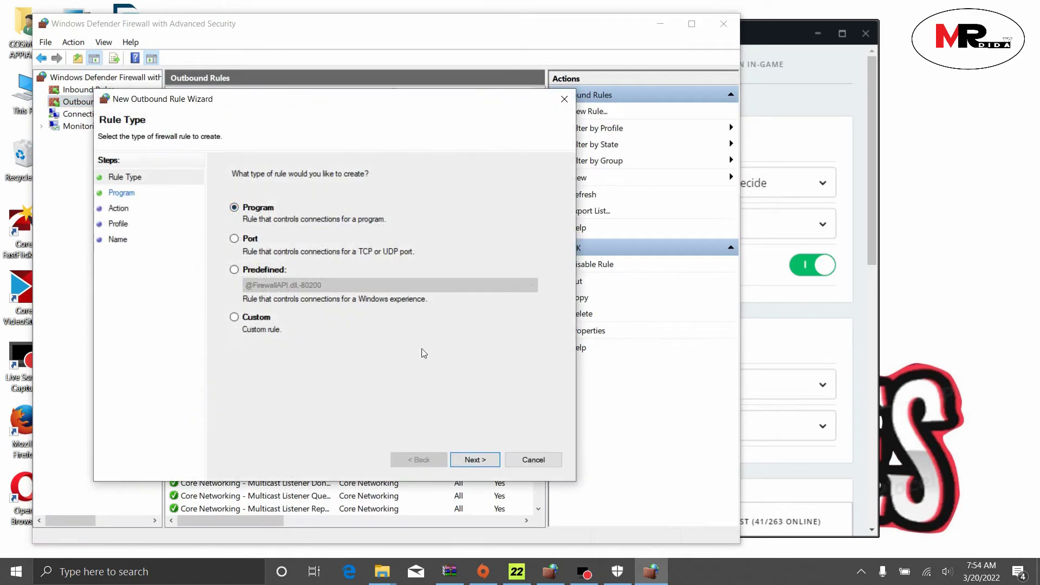
click(479, 462)
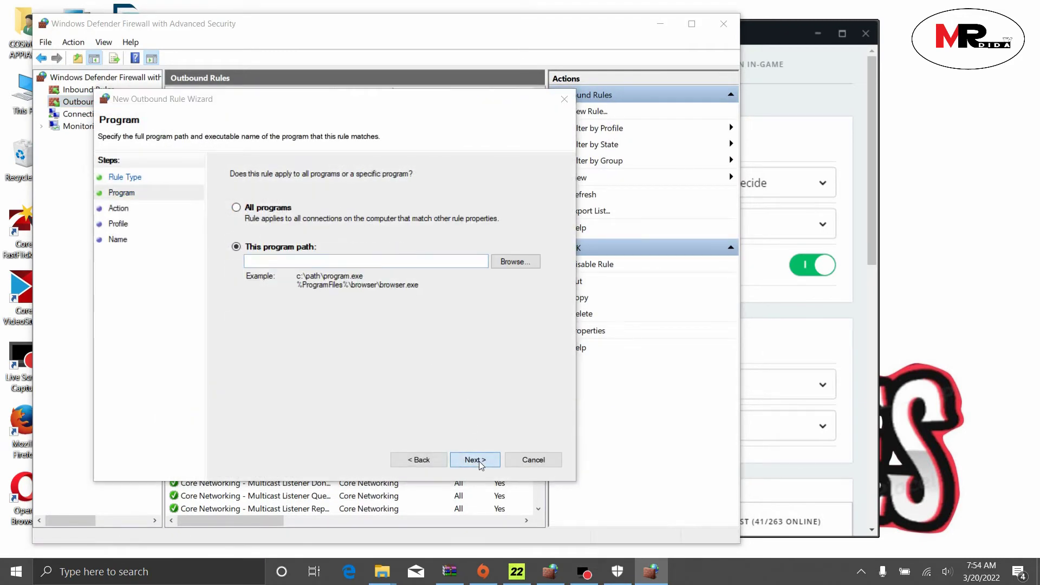
click(478, 462)
click(596, 382)
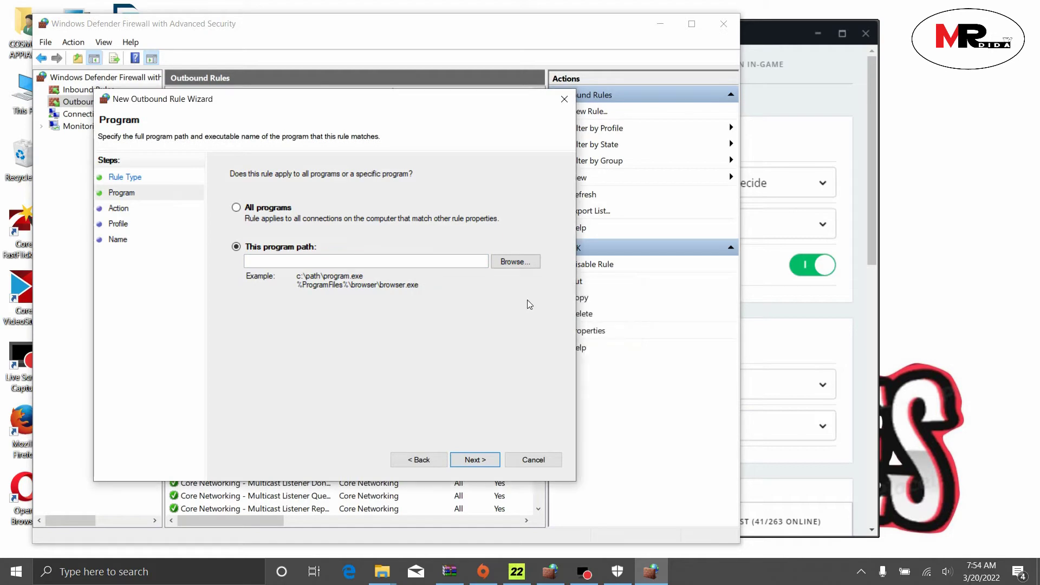
click(515, 262)
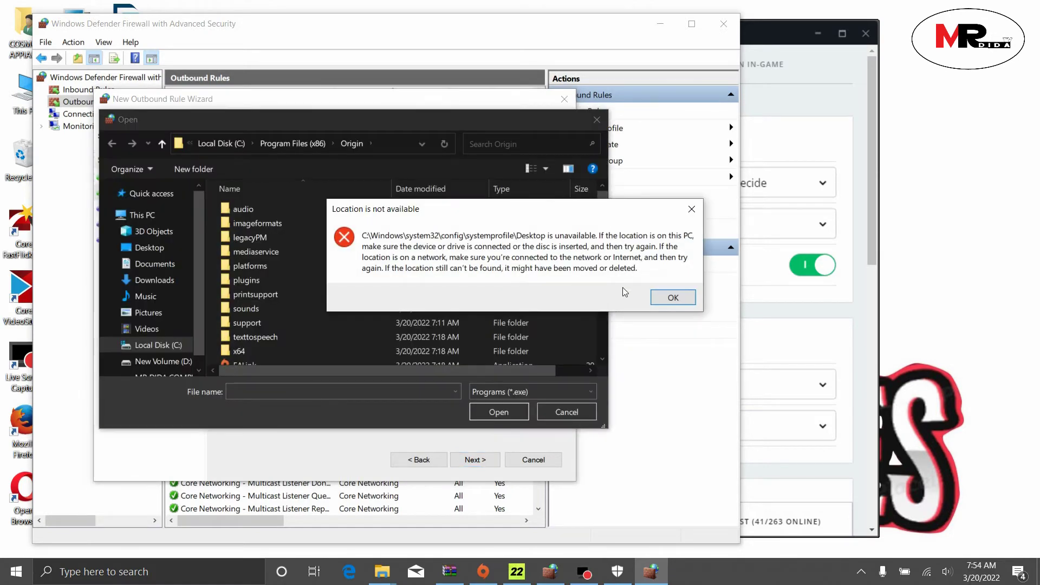
click(671, 298)
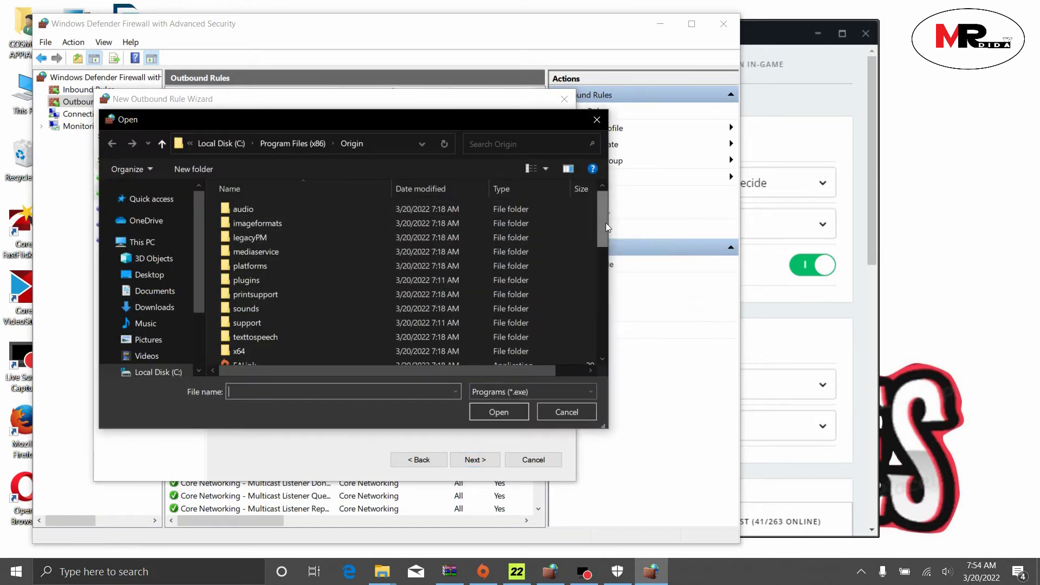
drag(606, 227, 606, 283)
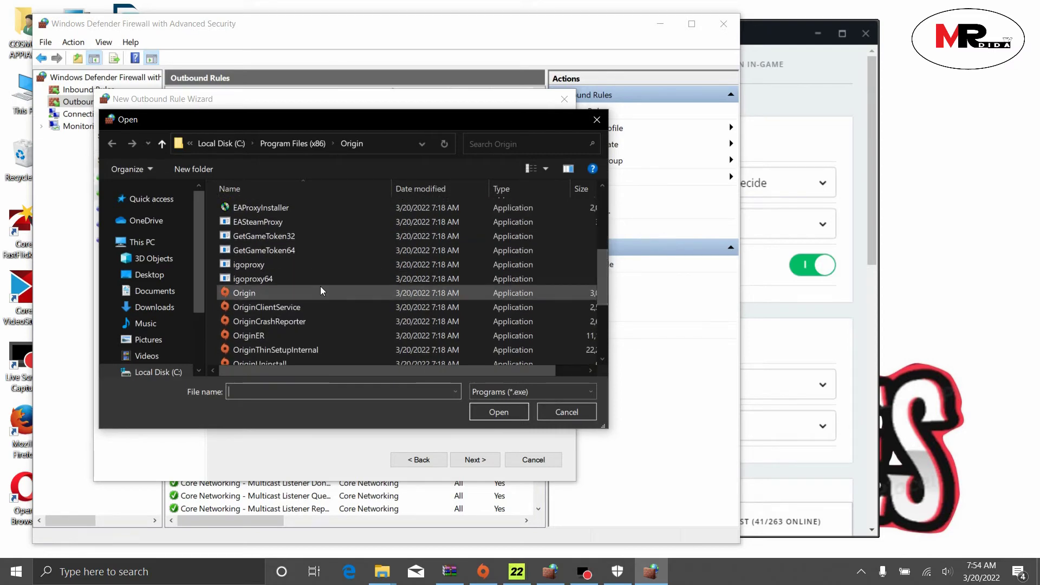
double_click(320, 287)
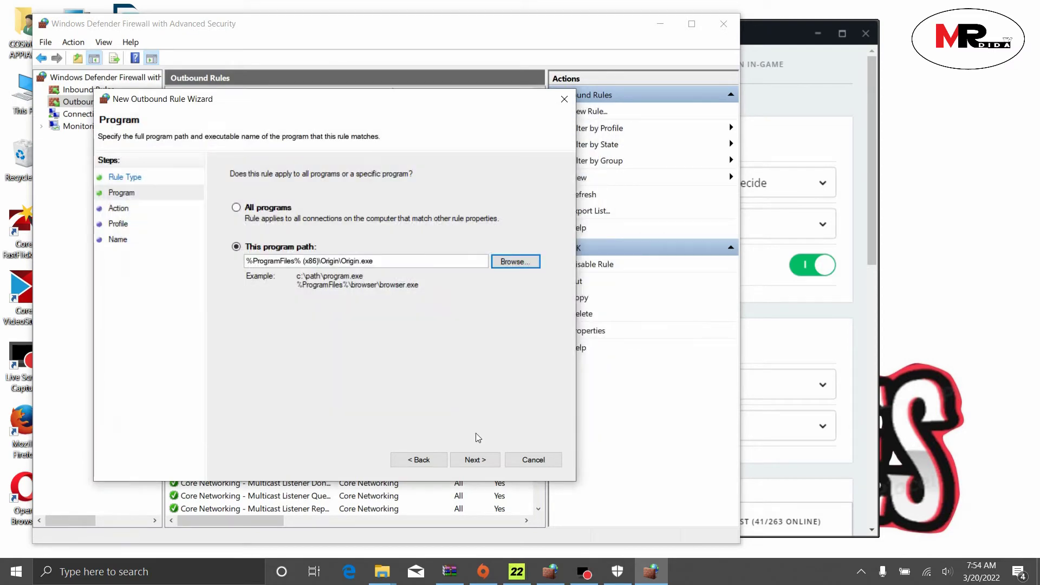
Step: Keep the default block action and all profiles, name the Origin.exe rule ORI, create it and return to the outbound rules list
click(476, 464)
click(476, 463)
click(476, 464)
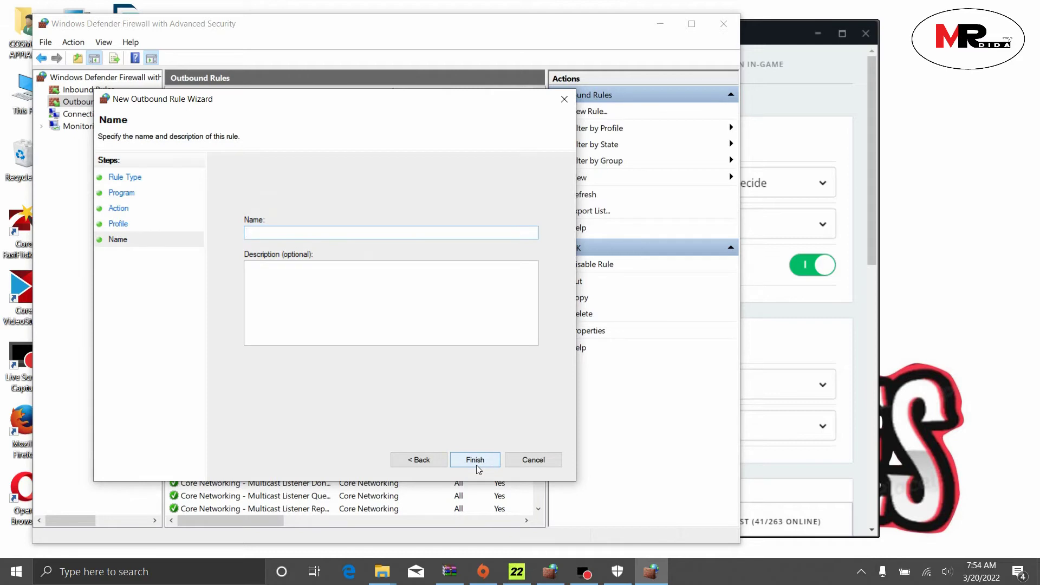
text(ORI)
click(491, 462)
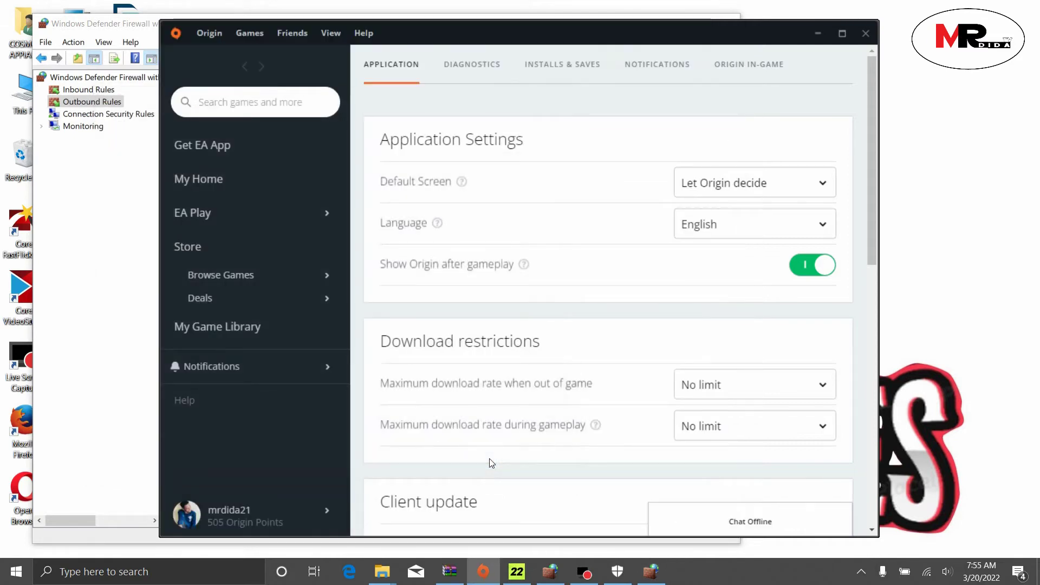
click(80, 354)
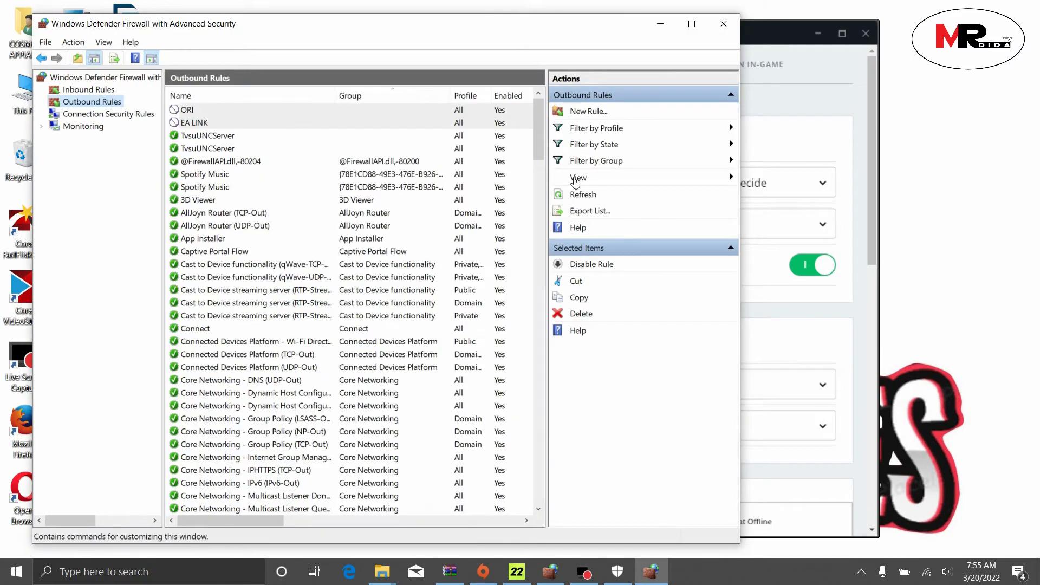
Step: Start a third outbound Program rule and set its program path to another Origin executable in C:\Program Files (x86)\Origin
click(596, 113)
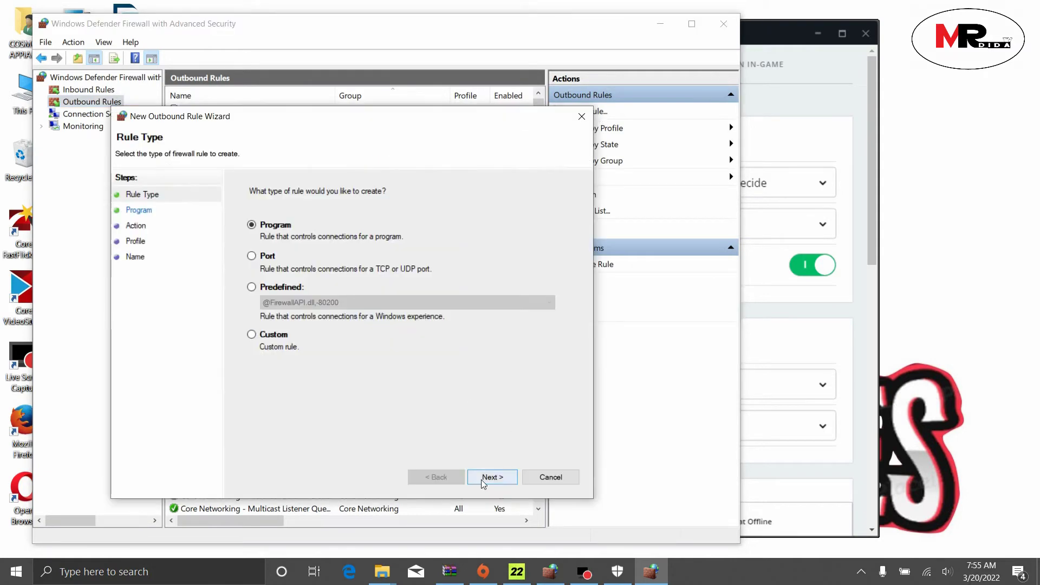
click(493, 476)
click(257, 261)
click(533, 279)
click(670, 298)
drag(621, 259, 627, 324)
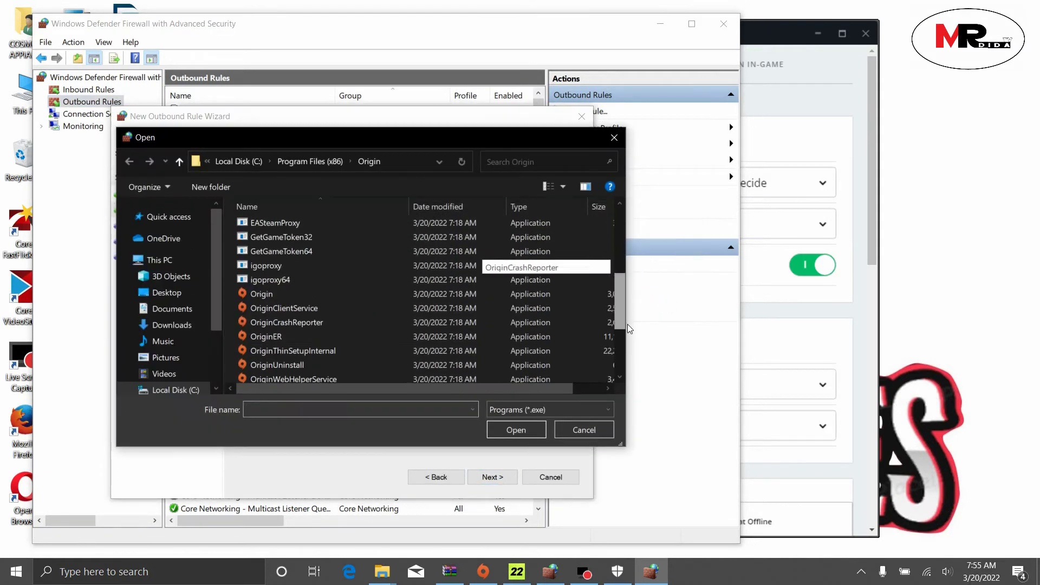
double_click(277, 285)
Step: Keep the default block action and all profiles, name the rule SJHS and create it
click(492, 477)
click(493, 477)
click(492, 477)
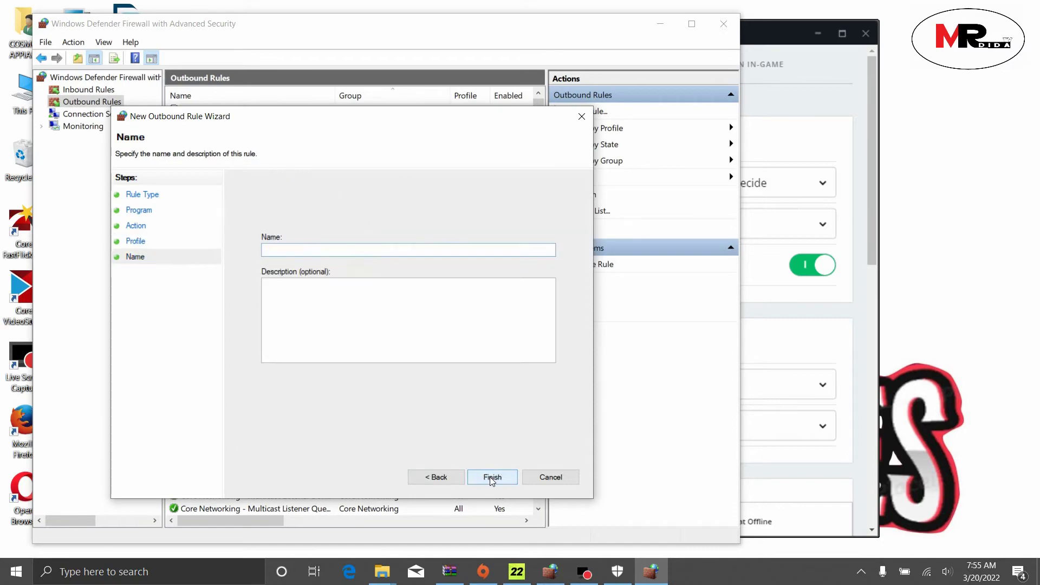
click(493, 476)
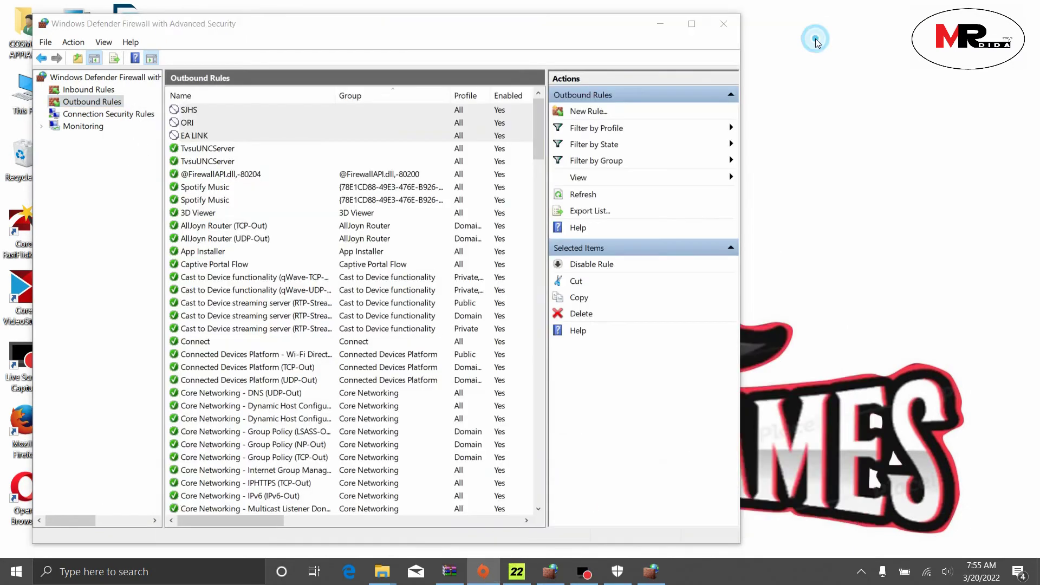
Step: Start a fourth outbound Program rule and set its path to a further Origin executable in C:\Program Files (x86)\Origin
click(587, 112)
click(509, 494)
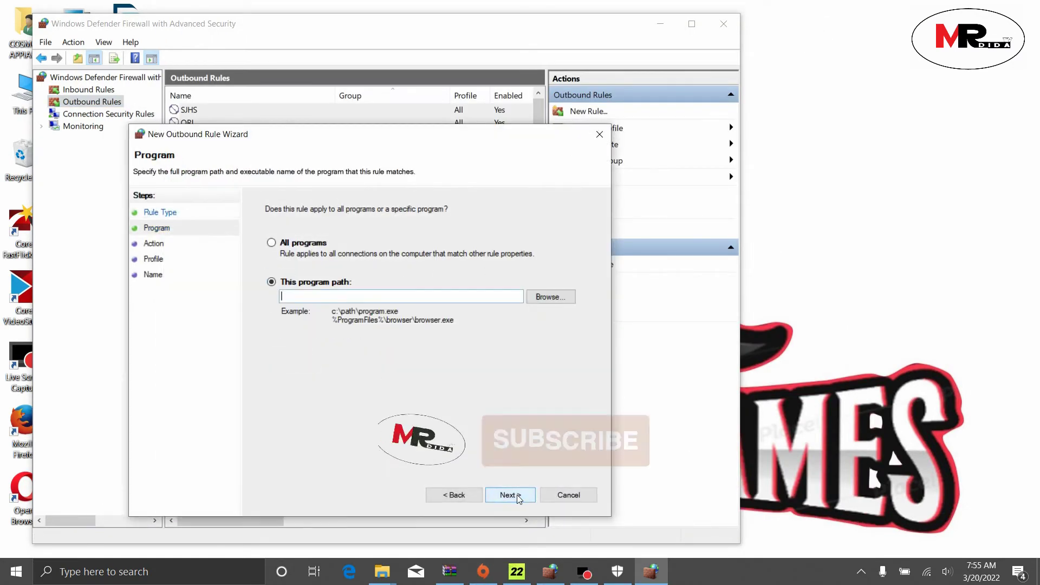
click(548, 297)
click(670, 299)
drag(638, 302, 638, 346)
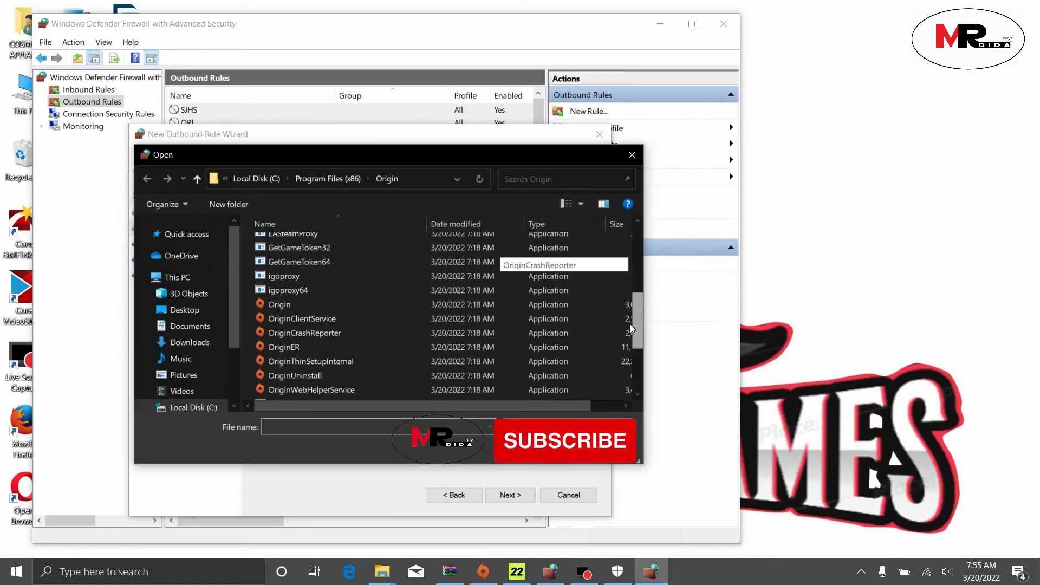
double_click(302, 333)
Step: Keep the default block action and all profiles, name the rule DJKFGDJKLG and create it
click(510, 495)
click(510, 494)
click(510, 494)
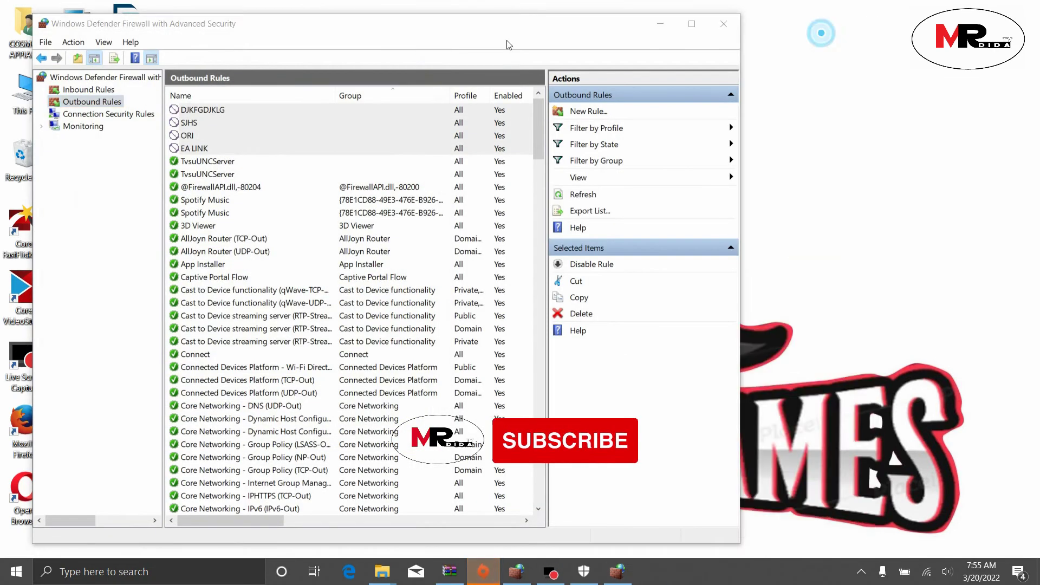
Step: Start a fifth outbound Program rule and set its program path to OriginWebHelperService.exe in C:\Program Files (x86)\Origin
click(595, 111)
click(405, 389)
click(445, 191)
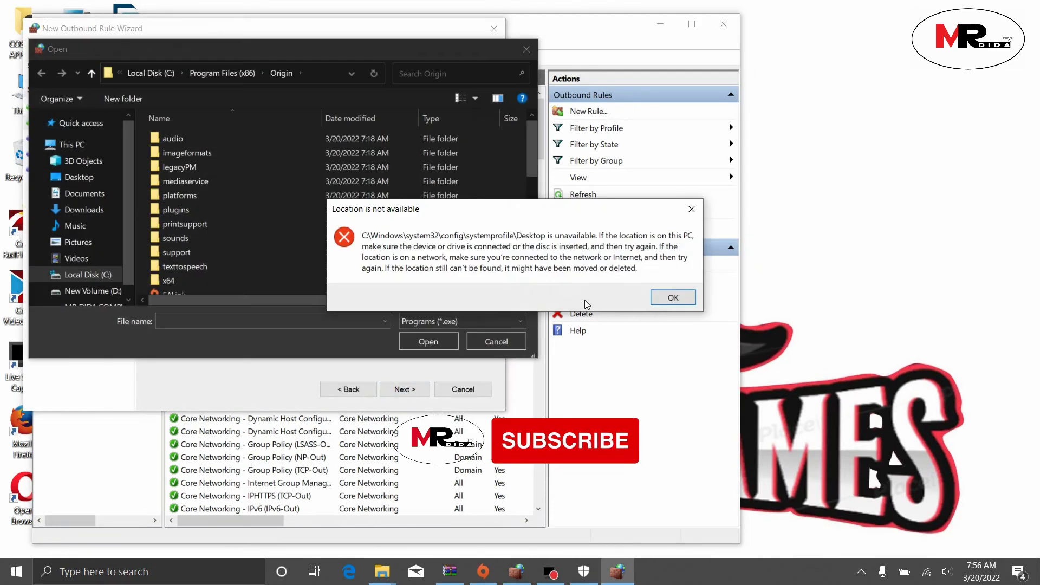
click(674, 297)
scroll(253, 210, down, 5)
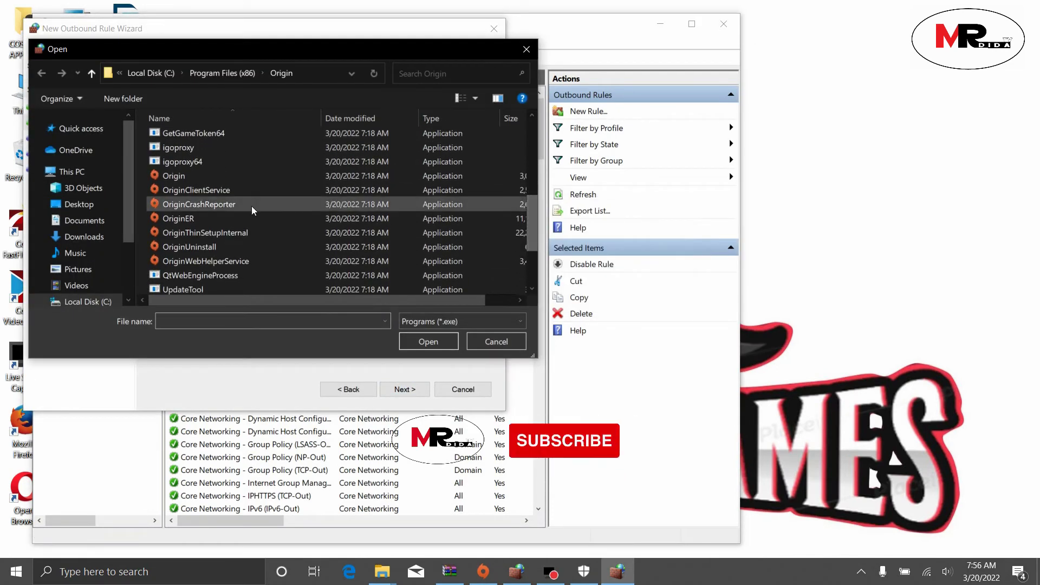
double_click(232, 260)
Step: Keep the default block action and all profiles, name the OriginWebHelperService rule DKJFHSDJK and create it
click(405, 389)
click(404, 389)
click(404, 388)
text(DKJFHSDJK)
key(Return)
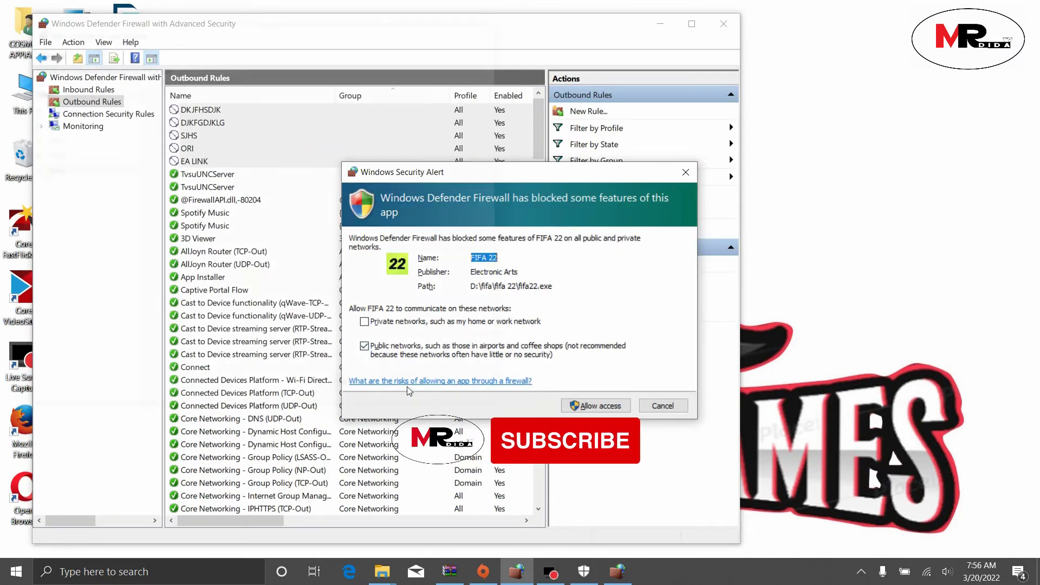
Step: Allow FIFA 22 to communicate on public networks in the security alert and move the firewall window off the desktop icons
click(612, 415)
drag(515, 34, 721, 23)
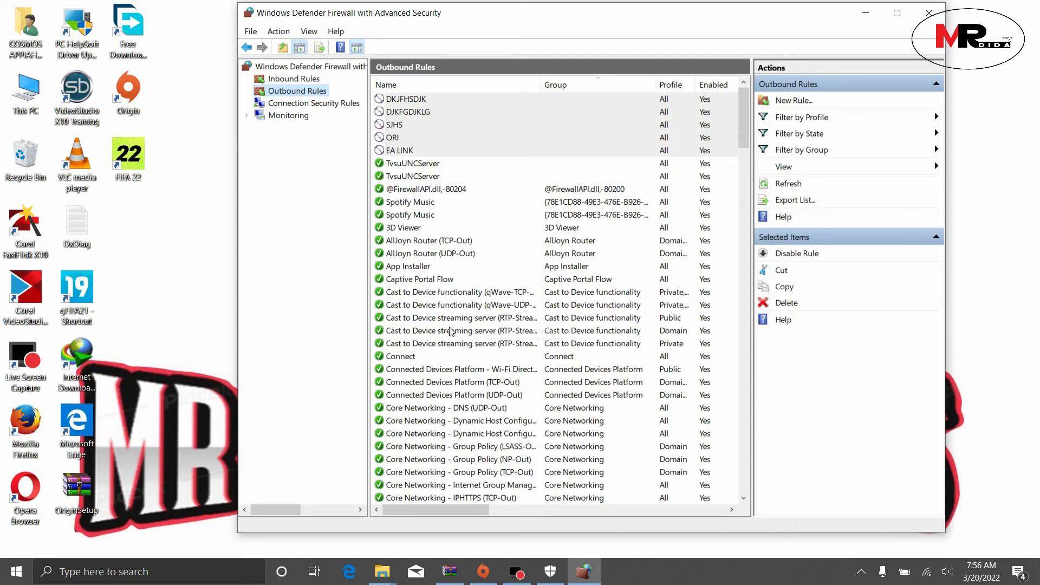
Step: Switch to Origin, open the game library and reload the page to test the connection block
click(479, 577)
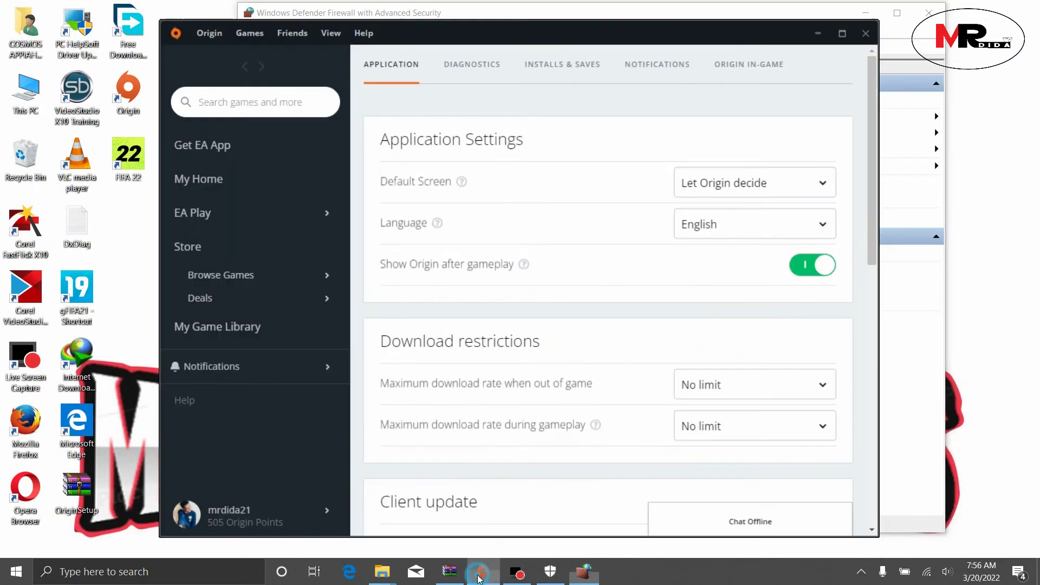
click(209, 33)
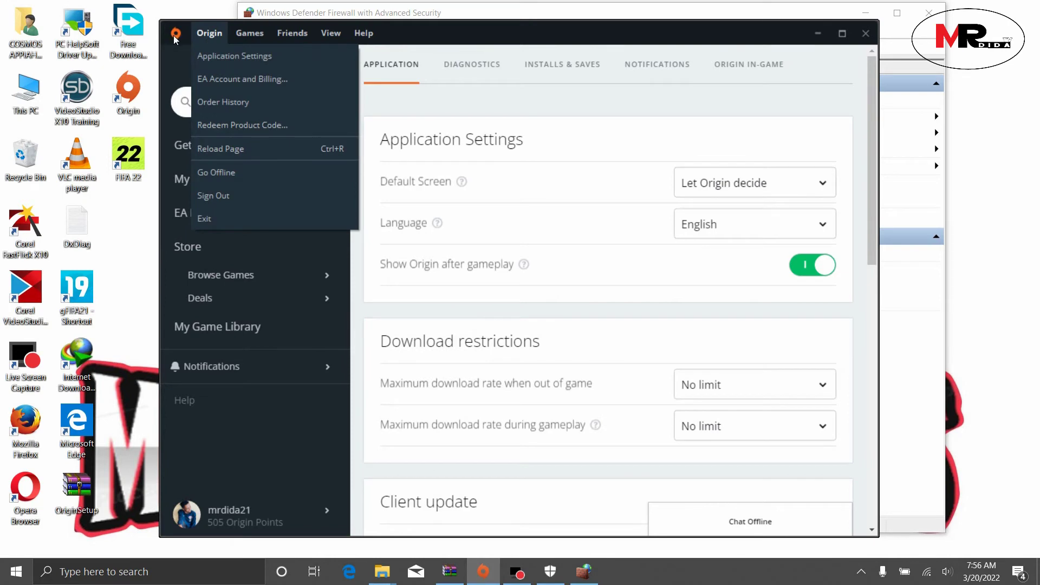
click(188, 92)
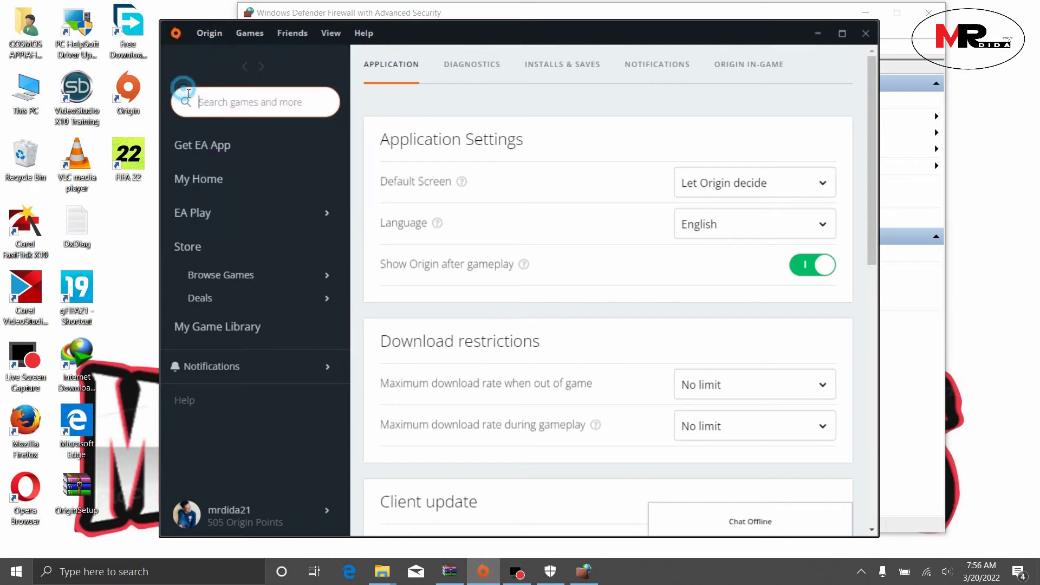
click(239, 328)
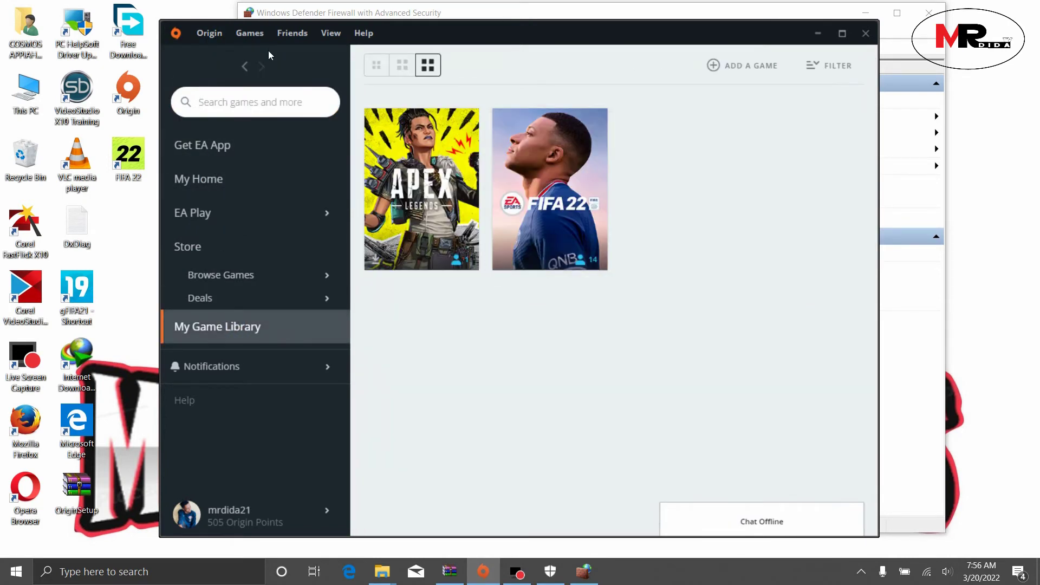
click(216, 32)
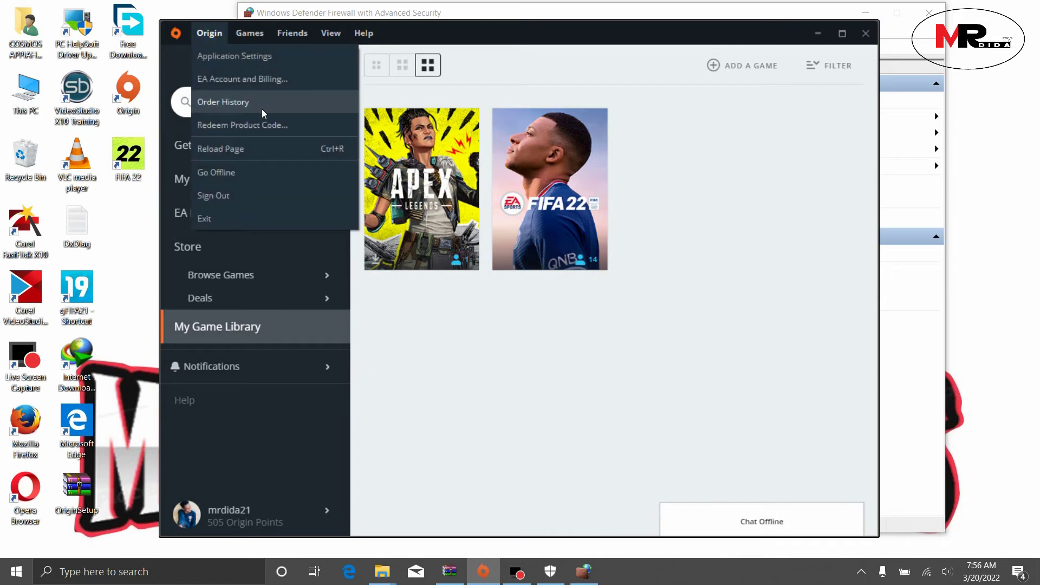
click(265, 147)
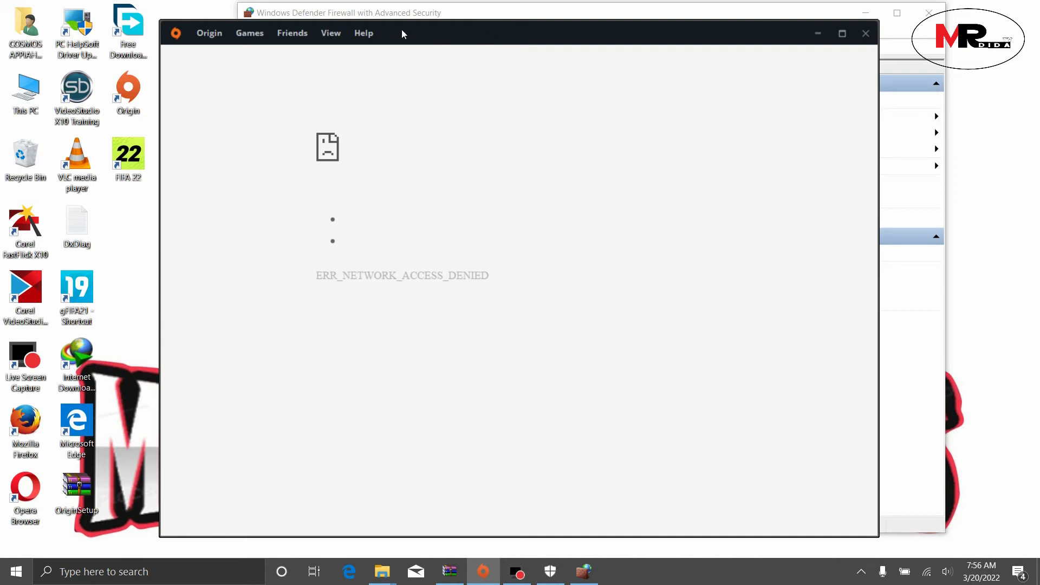
Step: Exit Origin and place its sign-in window and the firewall window so both can be seen
click(209, 33)
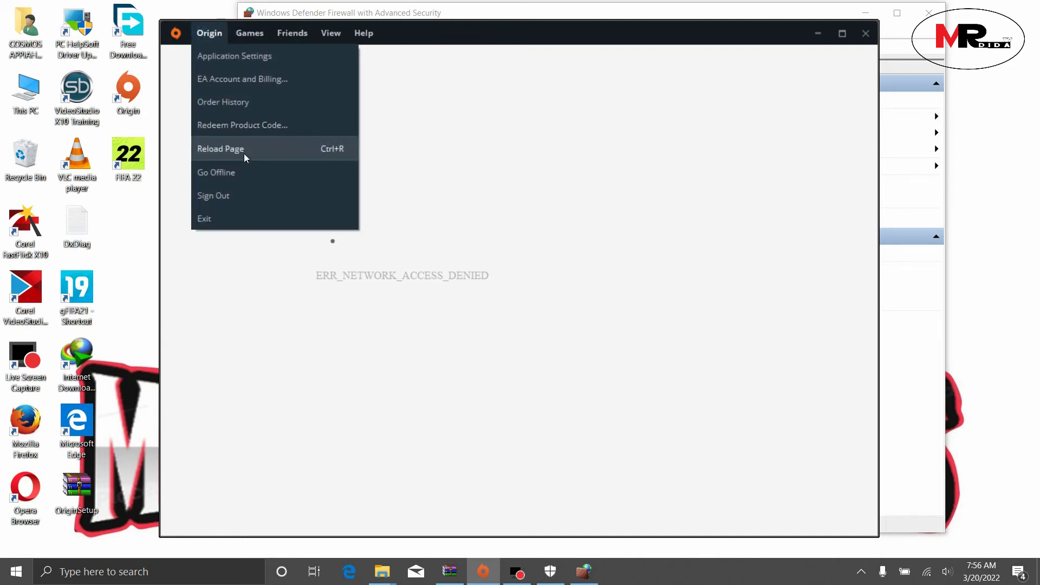
click(242, 228)
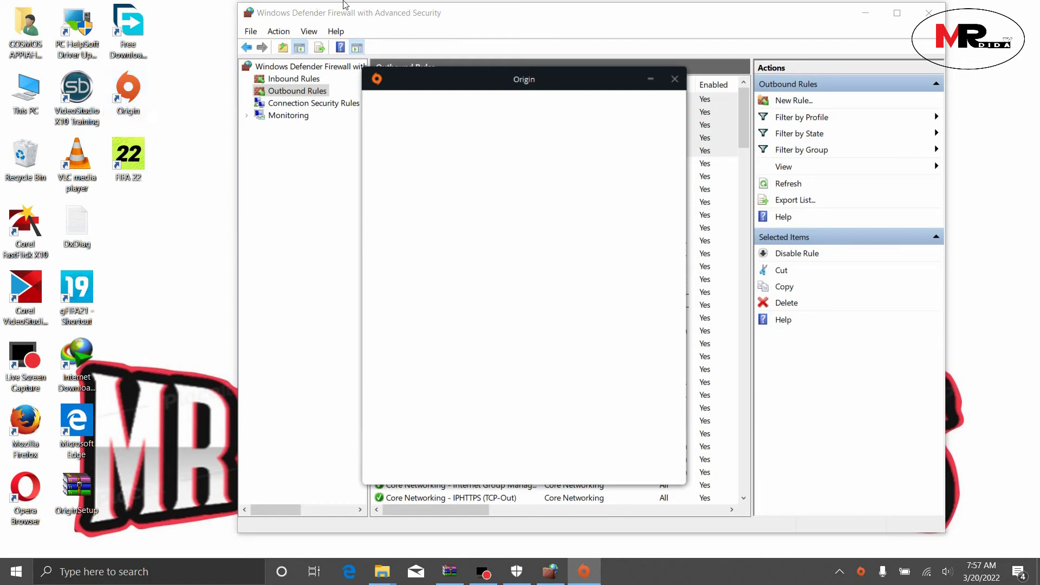
drag(484, 84, 179, 61)
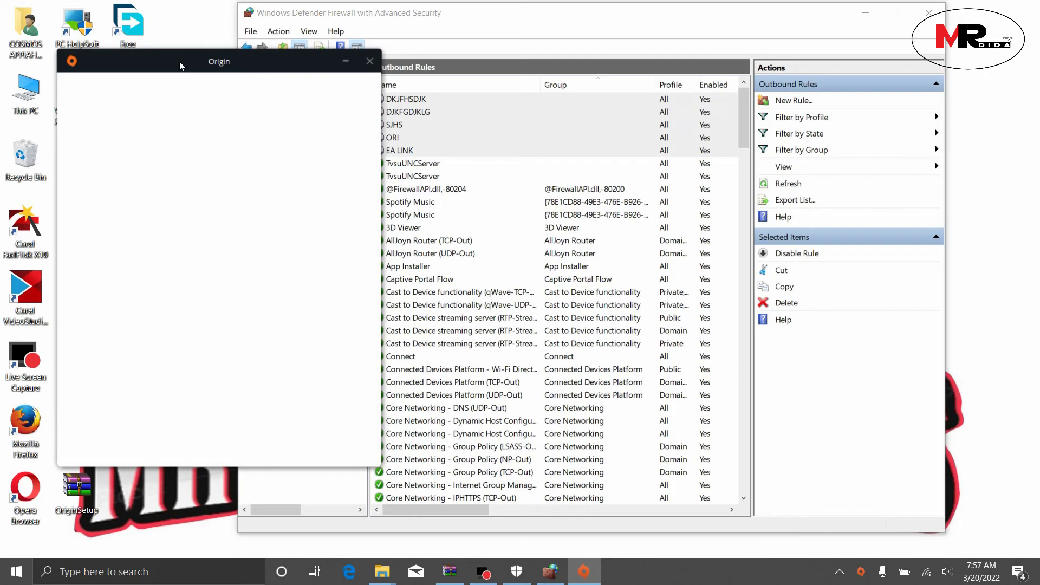
drag(331, 16, 407, 23)
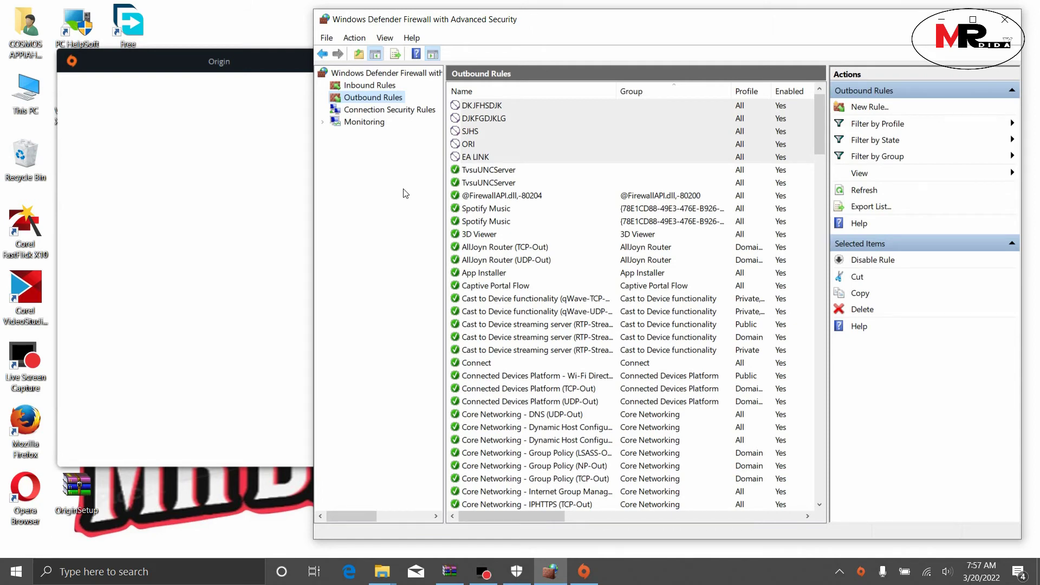
Step: Select the five block rules from DKJFHSDJK to EA LINK, look at their available actions and return to Origin's sign-in window
click(493, 107)
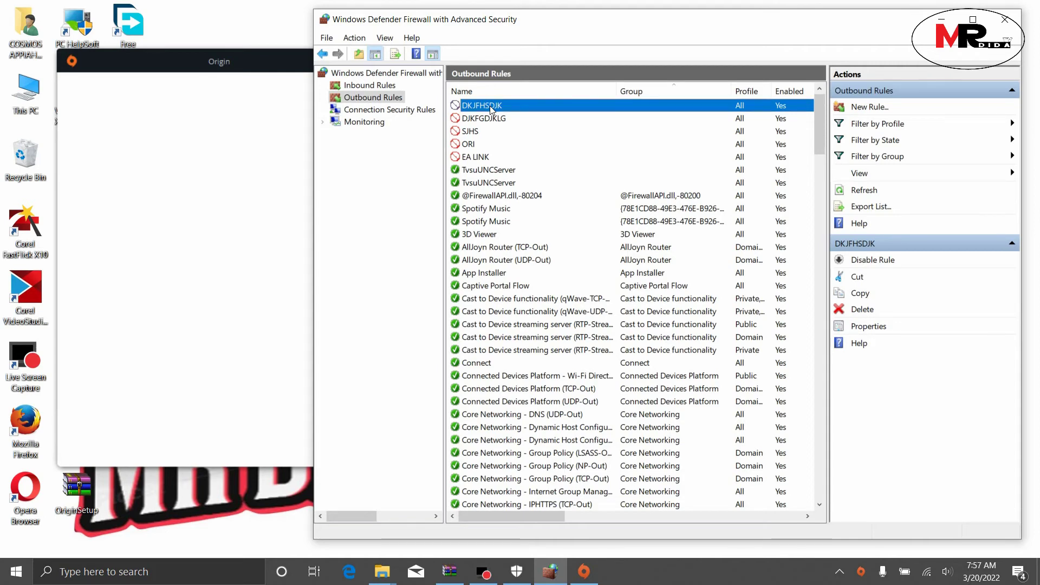
shift+click(504, 157)
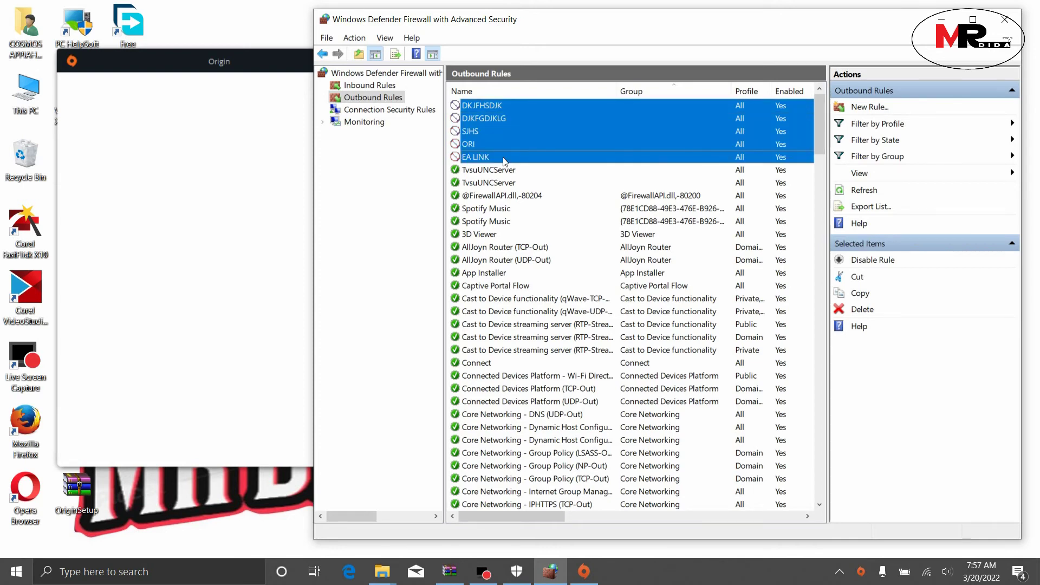
right_click(505, 160)
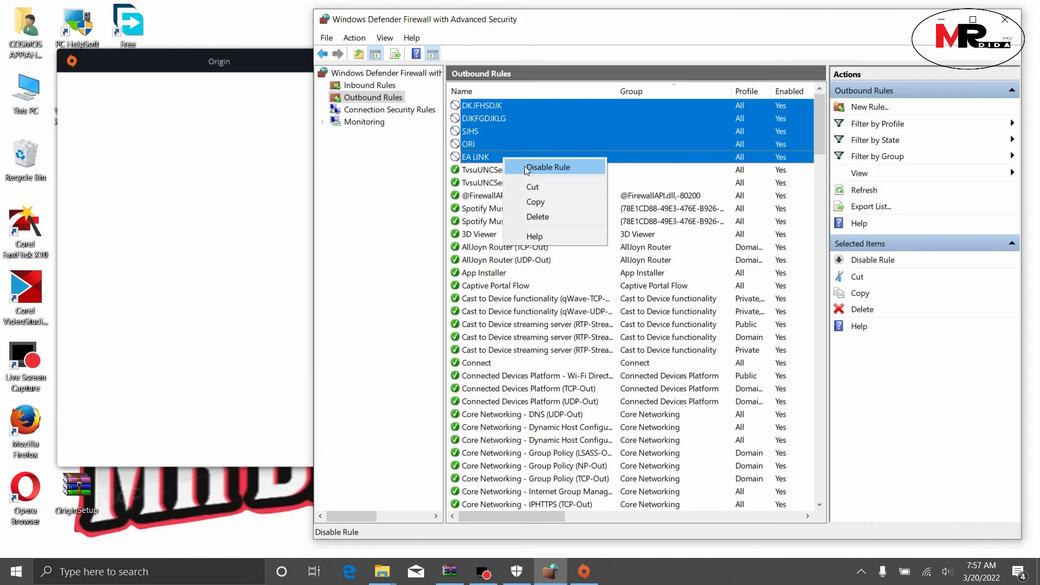
click(183, 116)
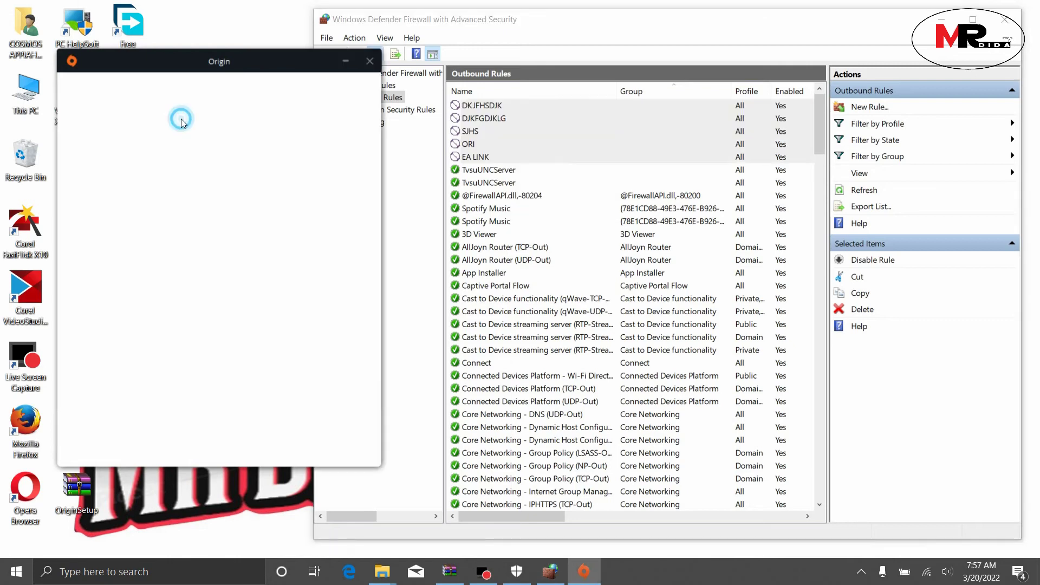
Step: Disconnect the computer from its current Wi-Fi network
click(927, 572)
click(1005, 248)
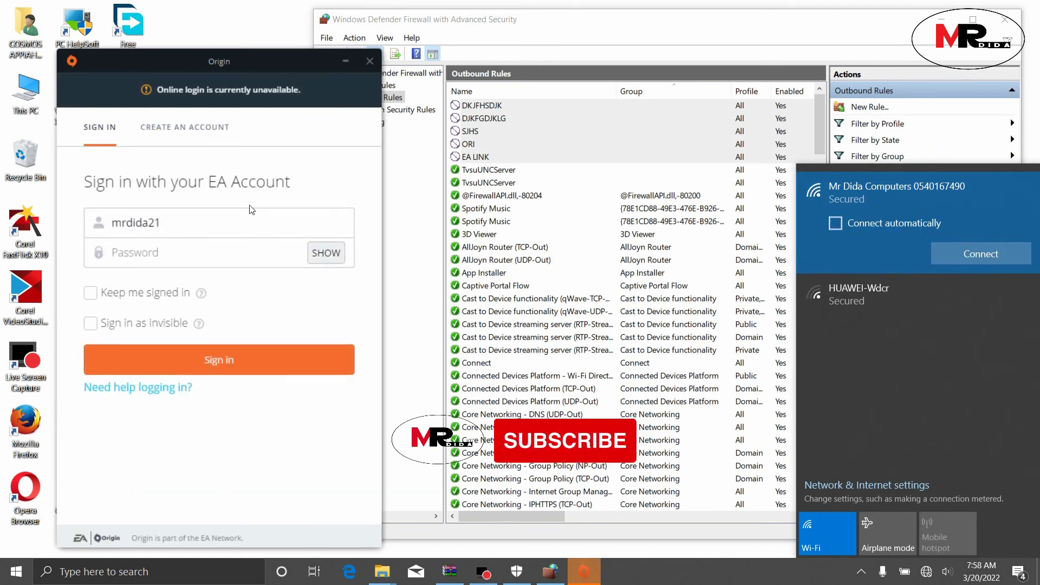
Step: Try to sign in to Origin by entering the EA account password
click(230, 262)
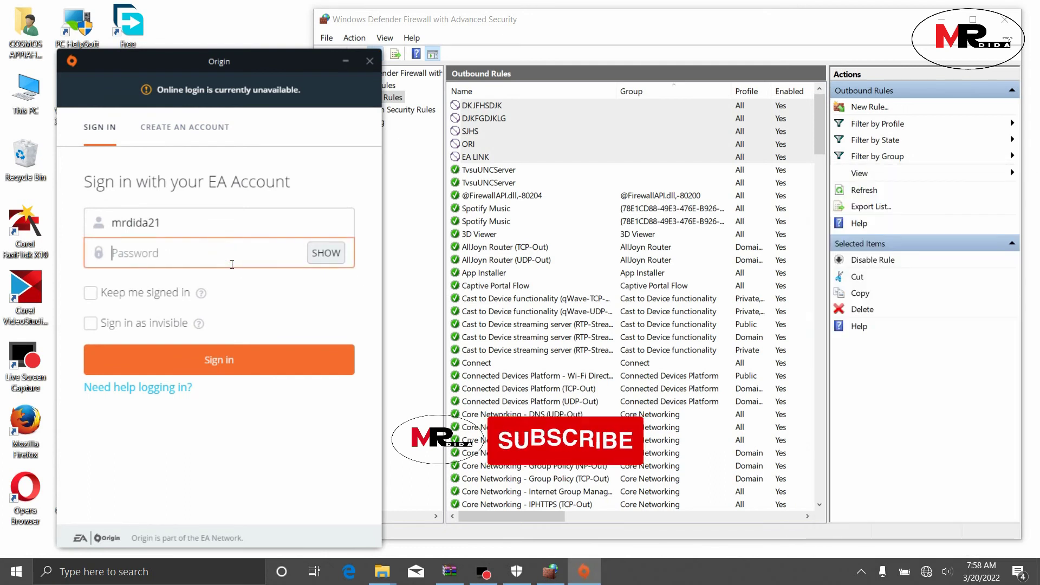
text(xxxxx)
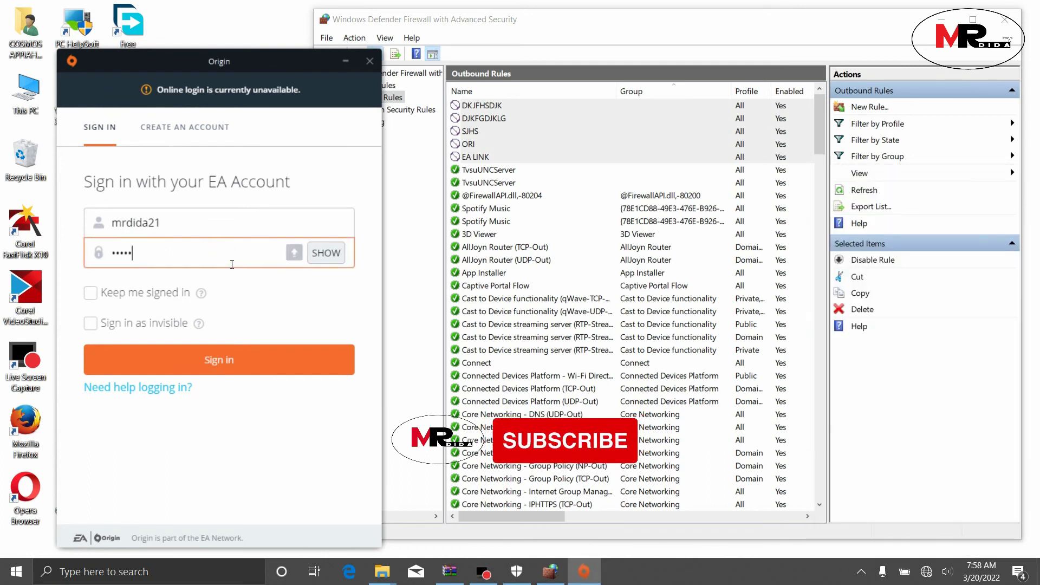
text(xxxxx)
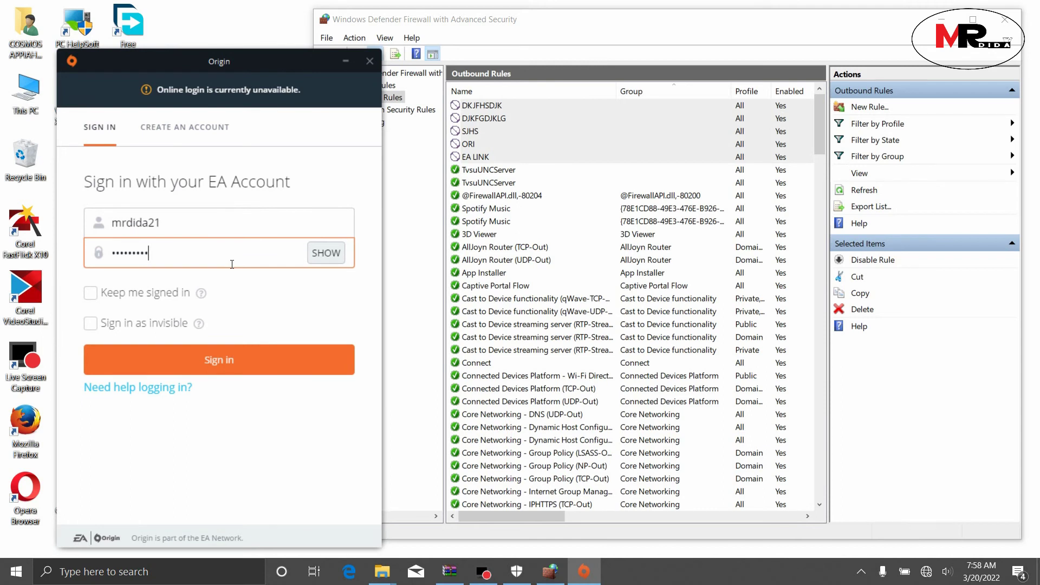
key(Return)
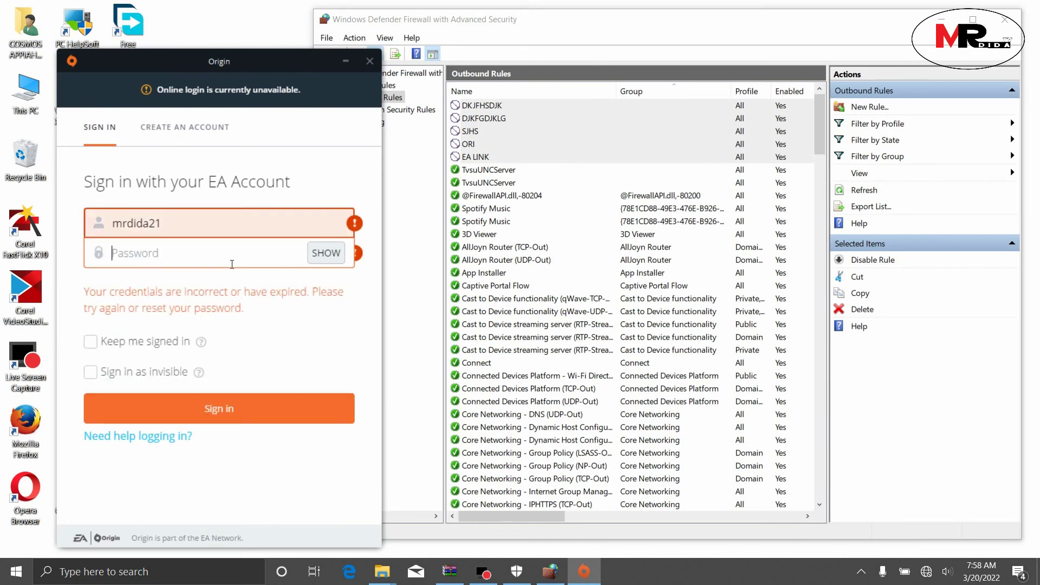
text(xxxxx)
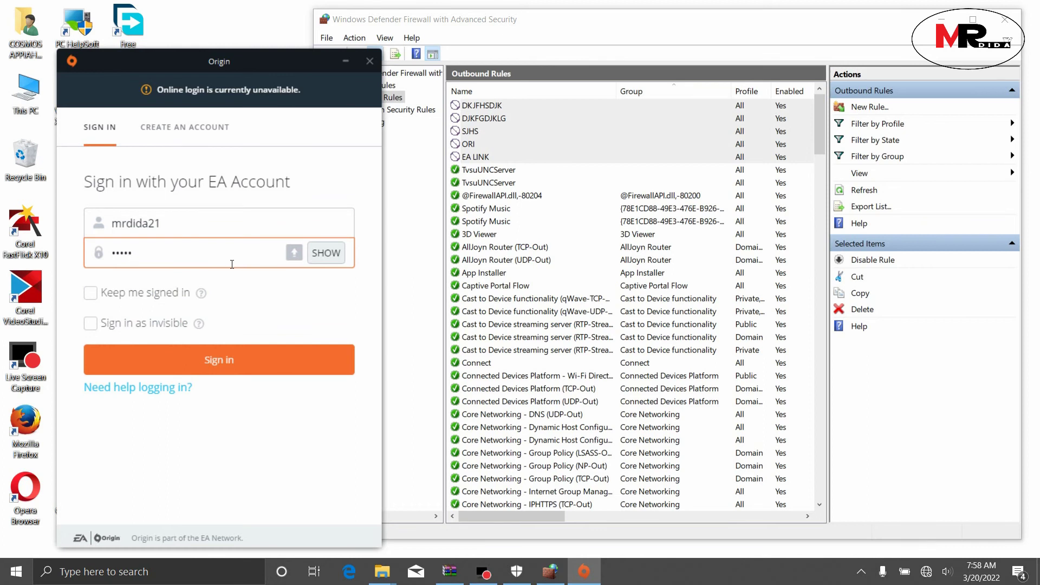
key(Caps_Lock)
text(xxxx)
key(BackSpace)
key(BackSpace)
key(BackSpace)
key(BackSpace)
key(BackSpace)
key(BackSpace)
key(BackSpace)
key(BackSpace)
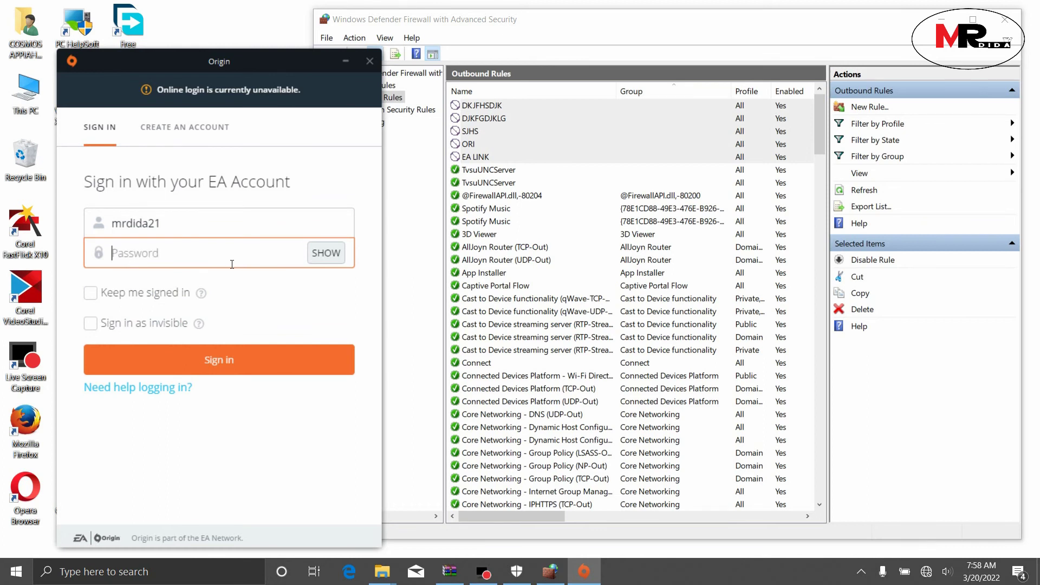
Step: Enter the EA account password again and sign in to Origin
text(xxxxxxxxx)
key(Return)
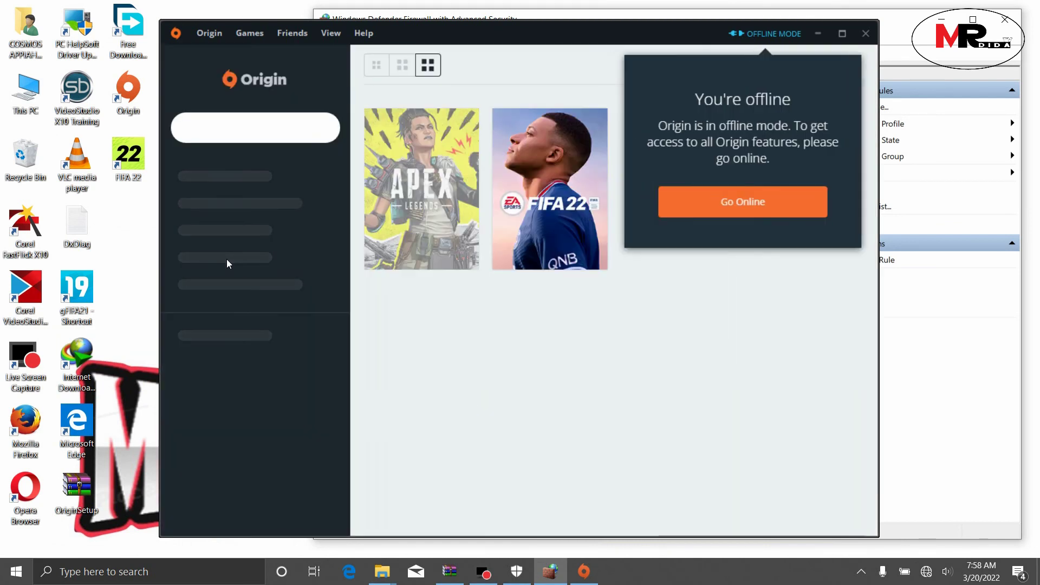
Step: Launch FIFA 22 from Origin's game library in offline mode and exit its launcher
click(549, 247)
click(618, 363)
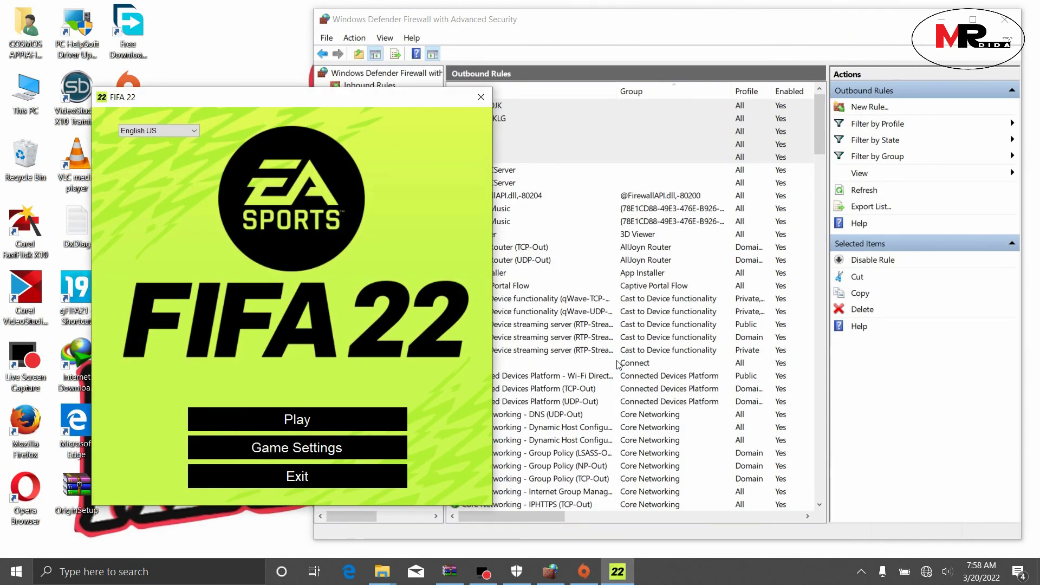
click(319, 479)
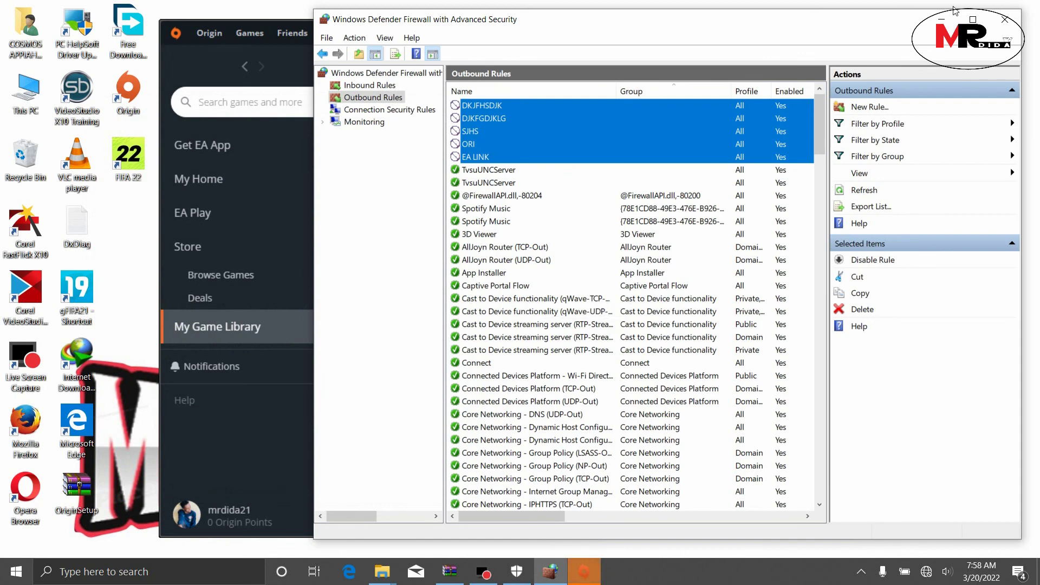
Step: Close the firewall window and the Origin window
click(1005, 19)
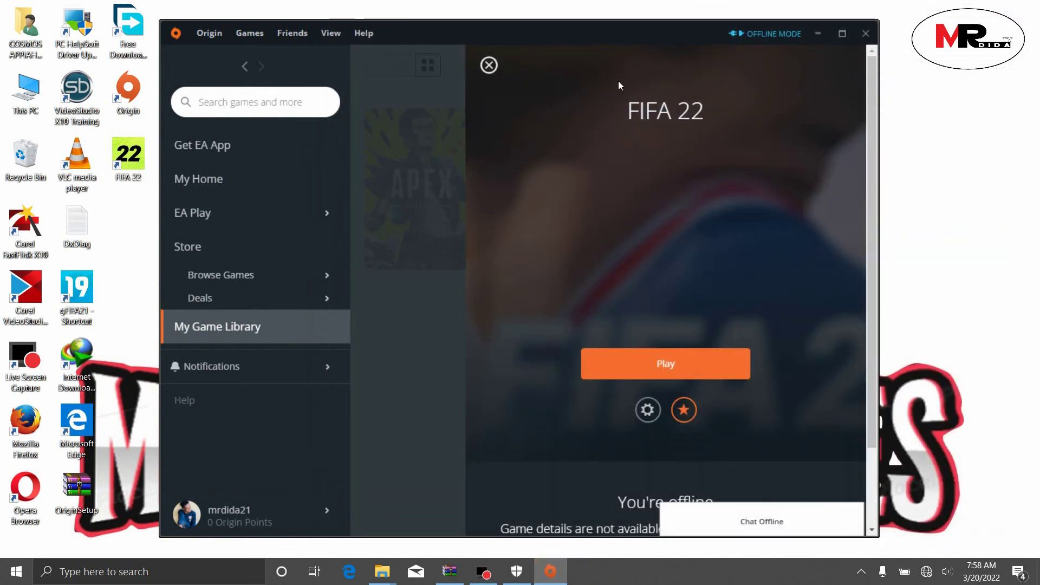
click(864, 34)
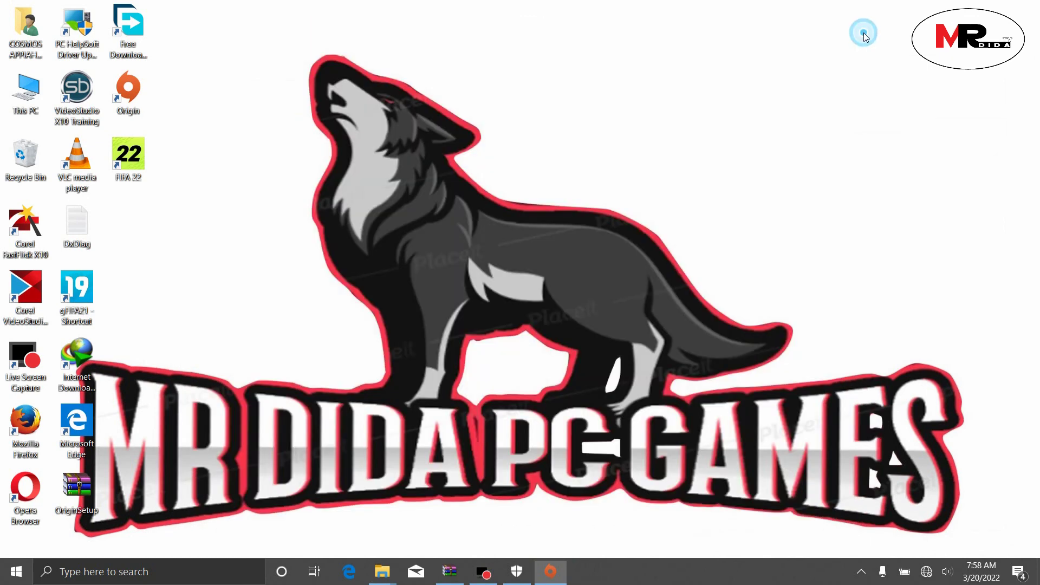
Step: Open This PC in File Explorer to show the computer's folders and drives
click(24, 103)
double_click(24, 103)
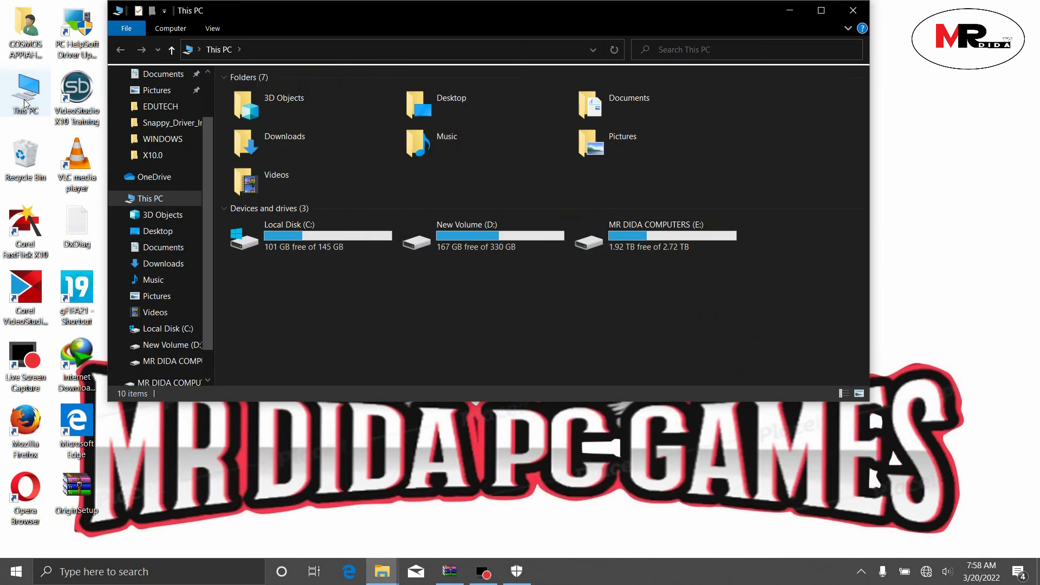